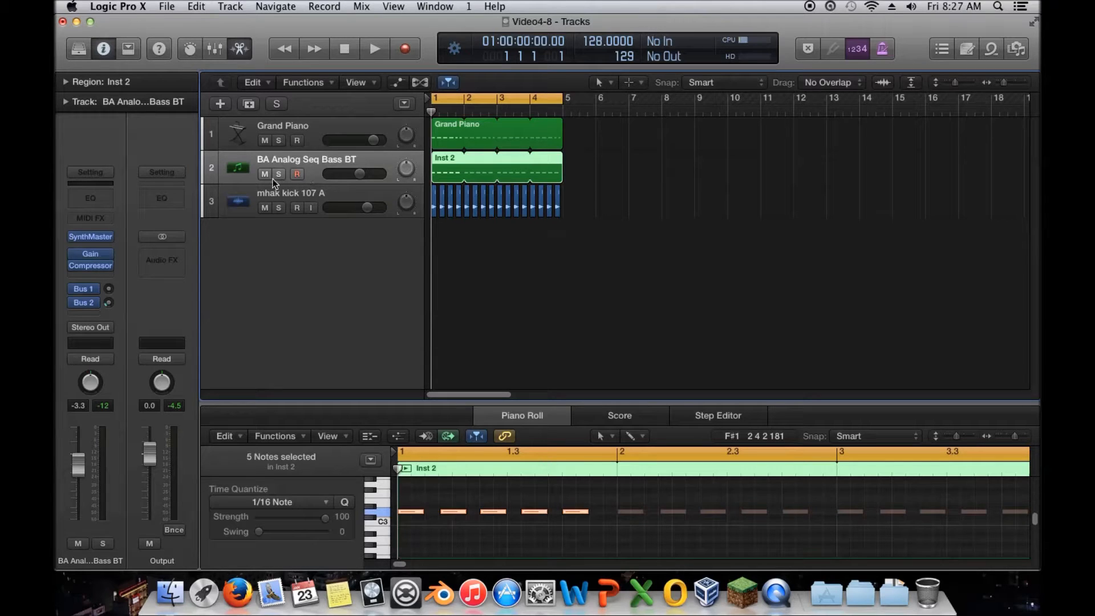
Step: Solo the BA Analog Seq Bass BT track and start playback
click(278, 175)
key(space)
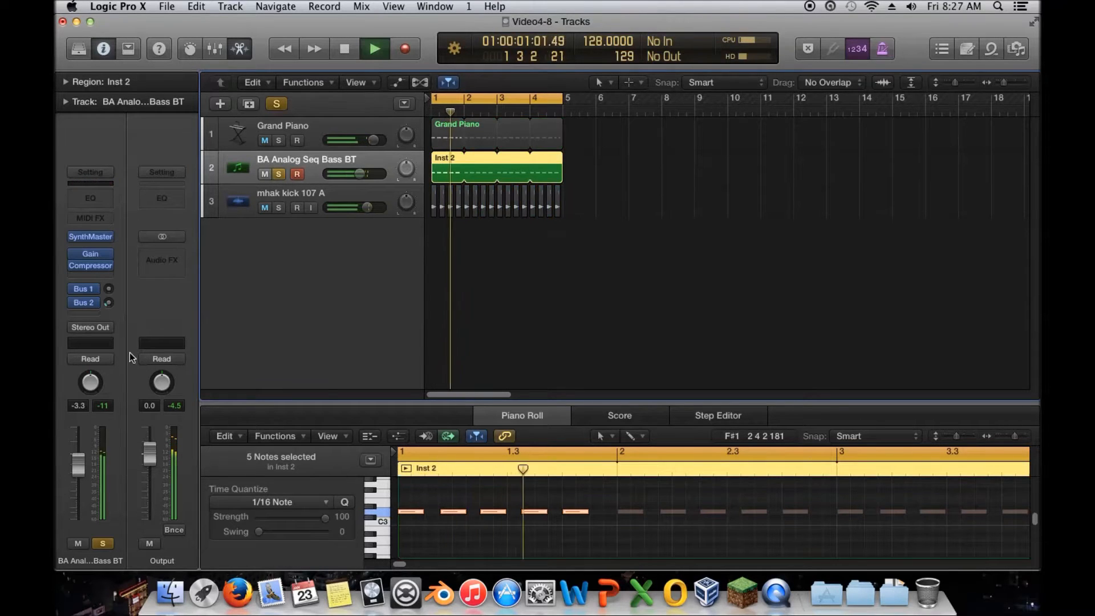
Step: Insert a Distortion plugin below the bass track's Compressor and lower its output to -12 dB
click(99, 277)
mouse_move(172, 317)
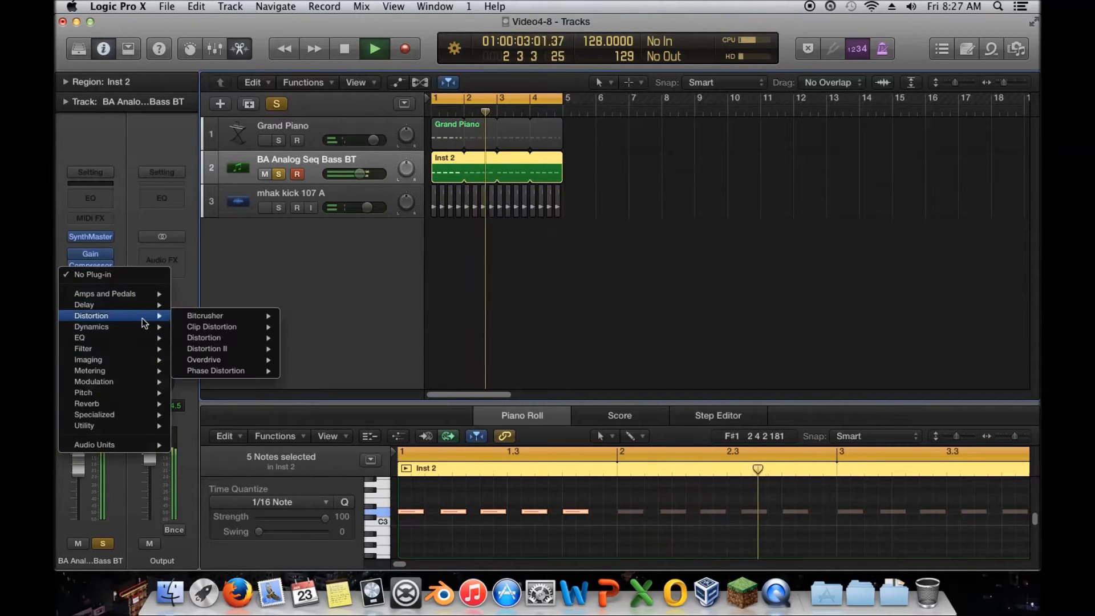
mouse_move(244, 337)
click(308, 339)
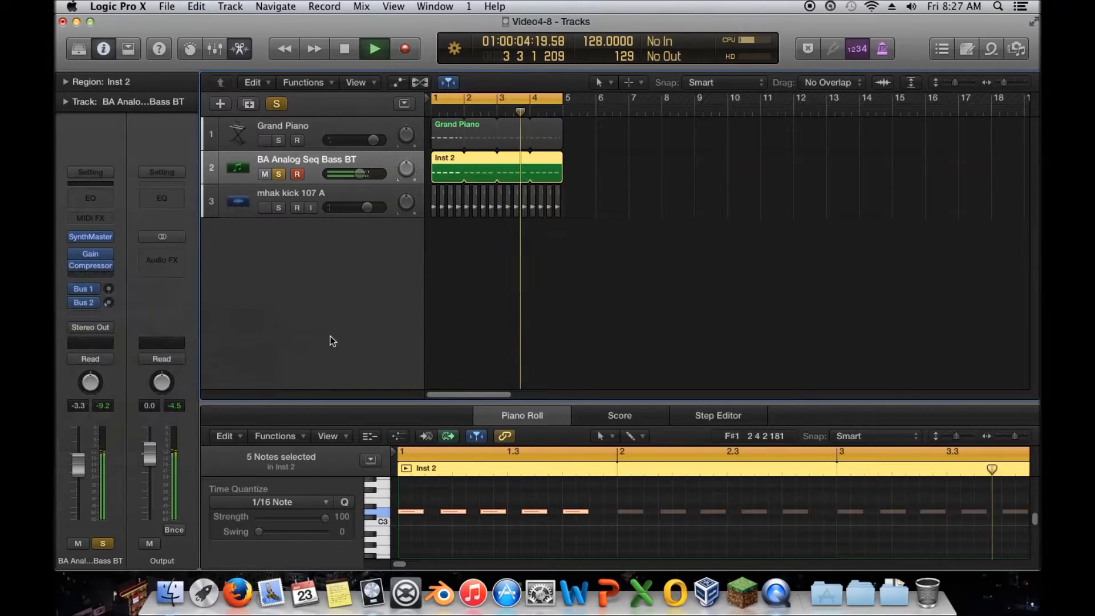
drag(240, 163, 240, 177)
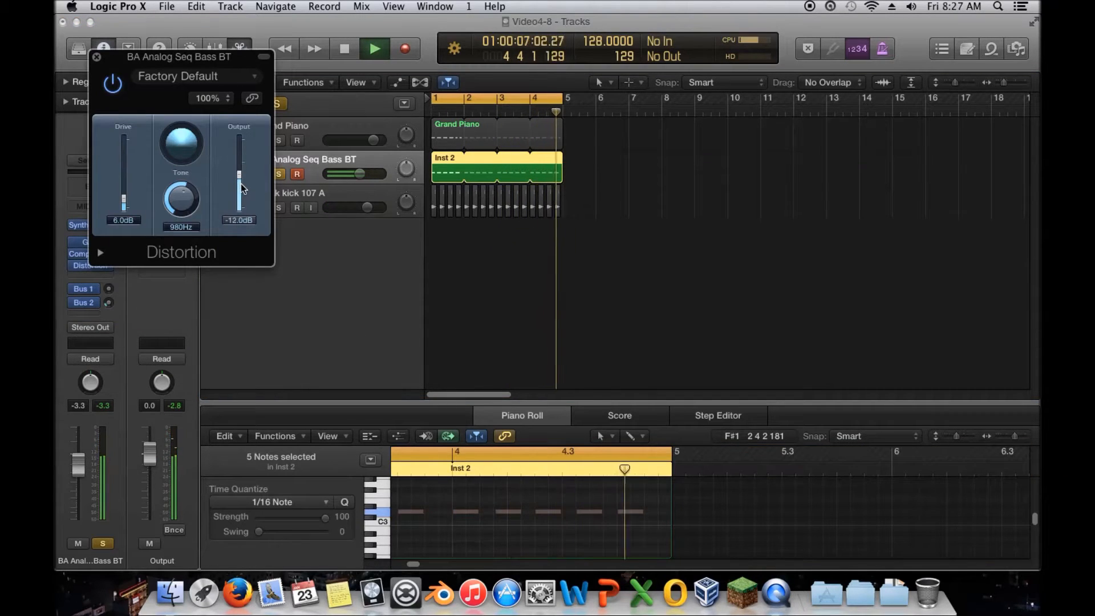
Step: Set the Distortion's tone to 20000 Hz and its drive to 17.5 dB
drag(179, 199, 178, 171)
drag(128, 195, 127, 180)
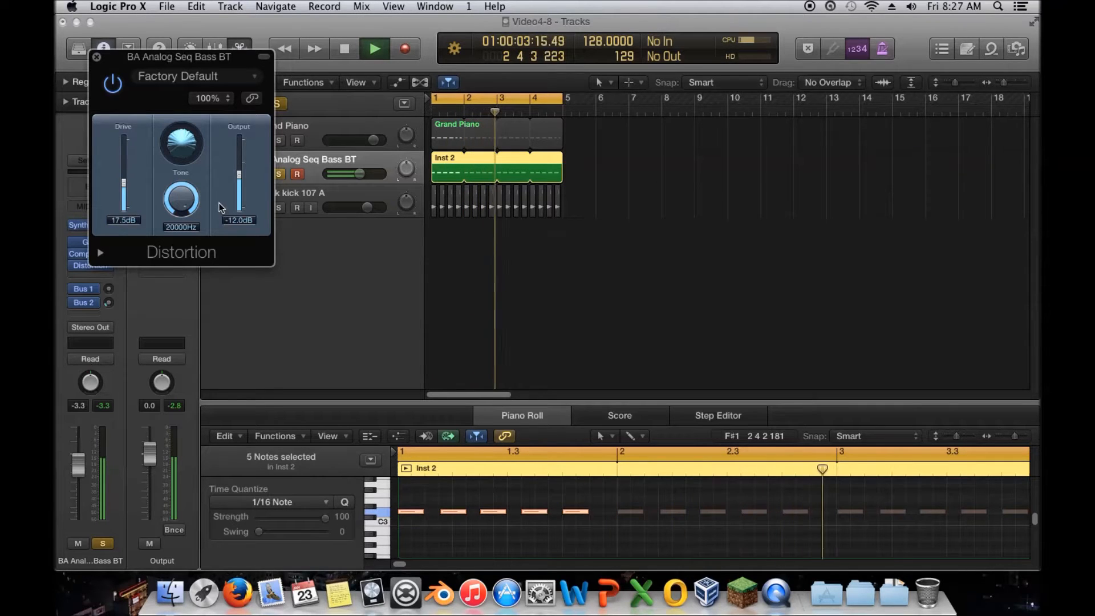
Step: Toggle the Distortion plugin on and off to compare, and stop playback
click(111, 90)
click(112, 86)
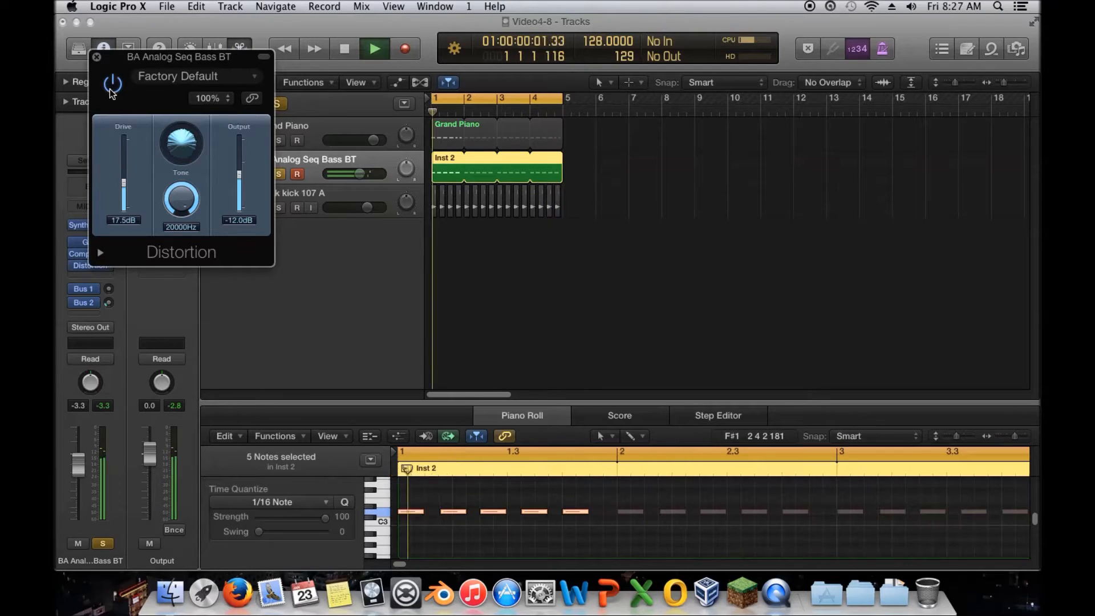
click(111, 87)
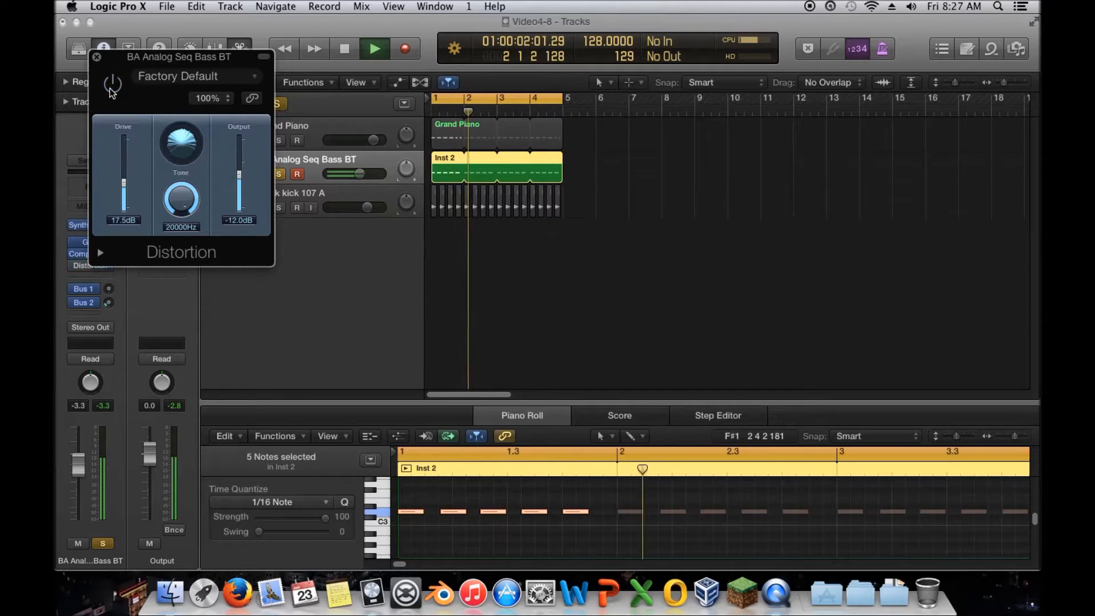
key(space)
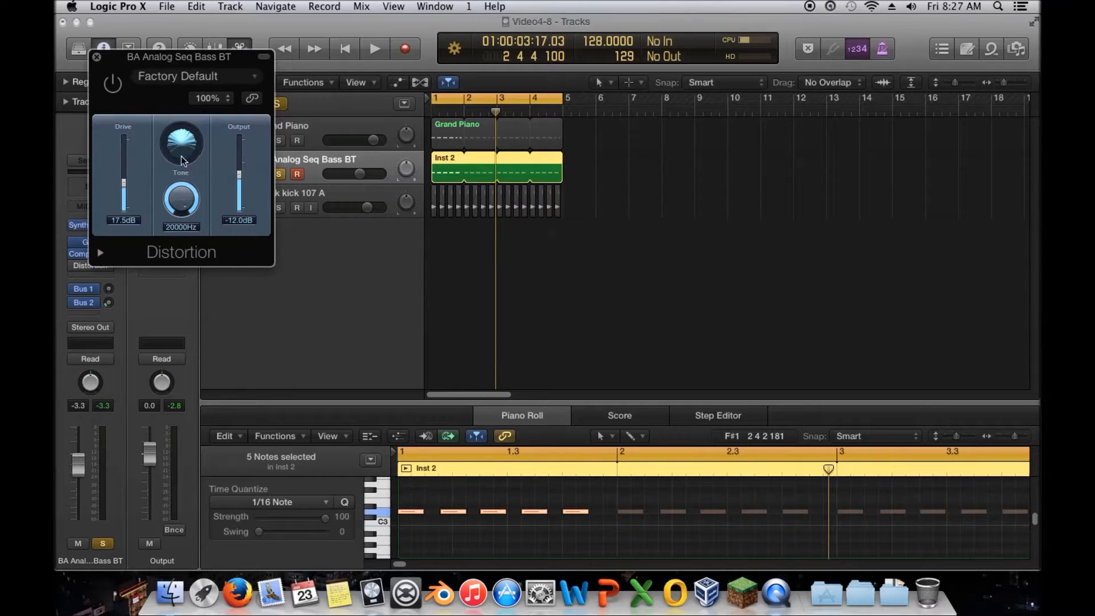
Step: Sweep the Distortion drive up and settle it at 12 dB
drag(126, 184, 127, 159)
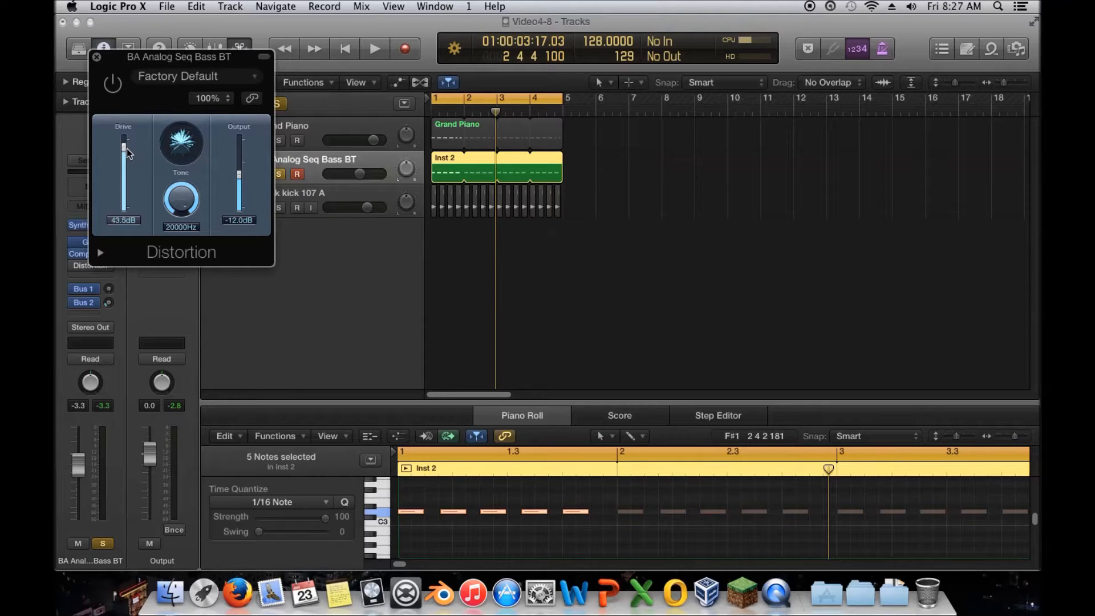
drag(126, 148, 169, 149)
drag(126, 142, 126, 191)
Step: Show and hide the Distortion's extended parameters, then close the plugin window
click(101, 252)
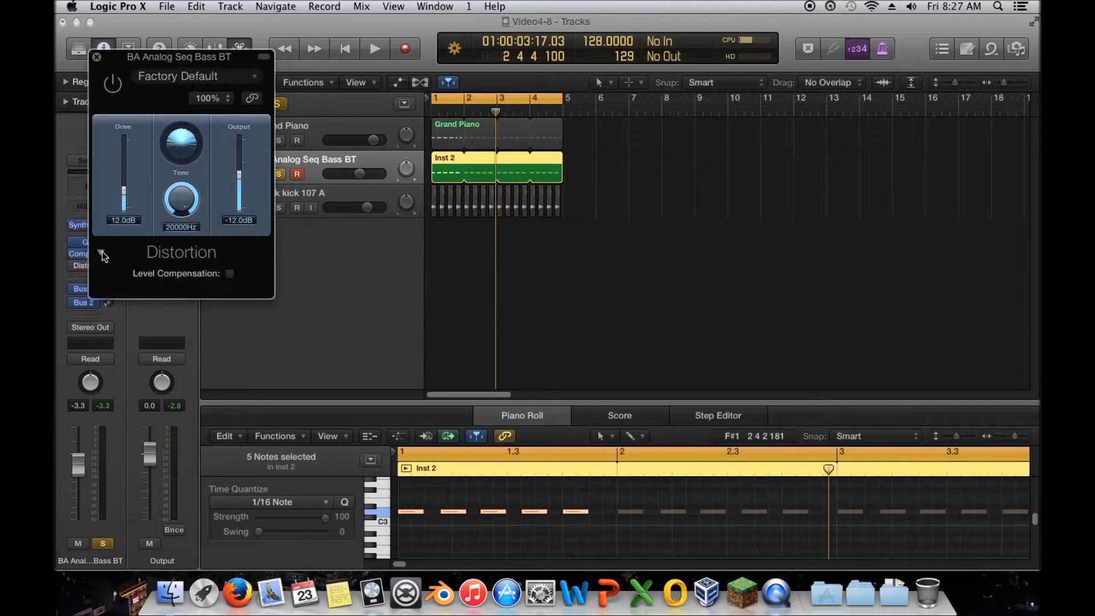
click(101, 252)
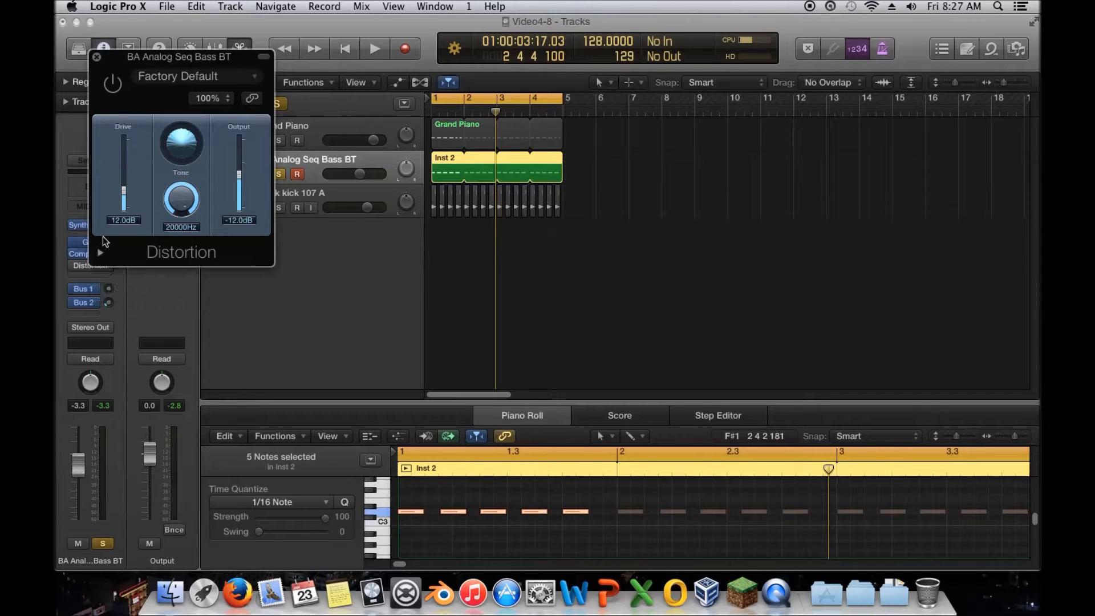
click(97, 57)
Step: Remove the Distortion plugin from the bass track
mouse_move(110, 266)
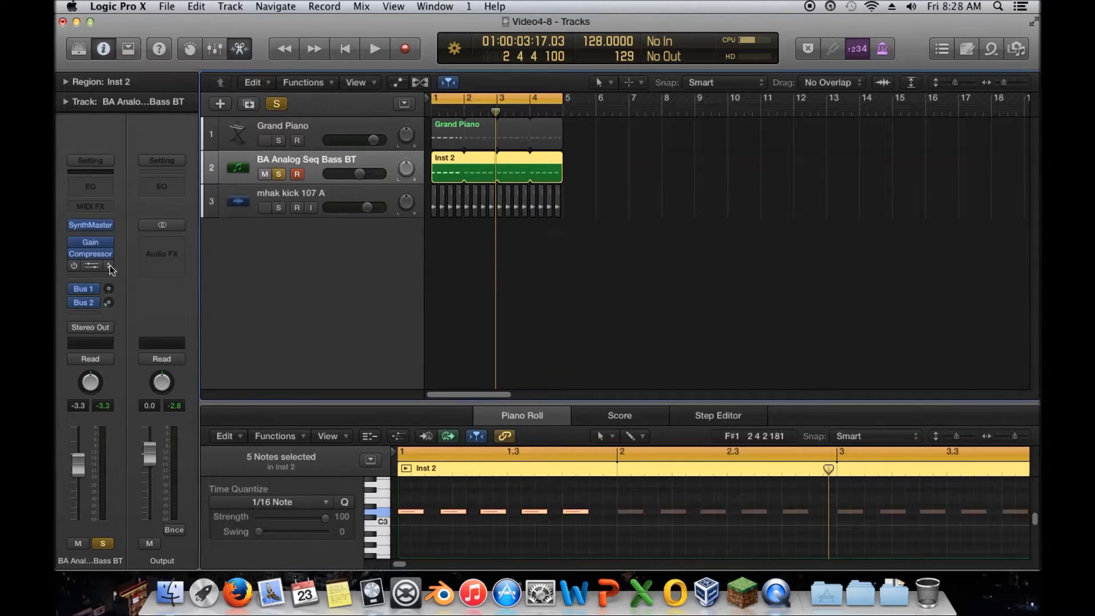
click(109, 265)
click(111, 289)
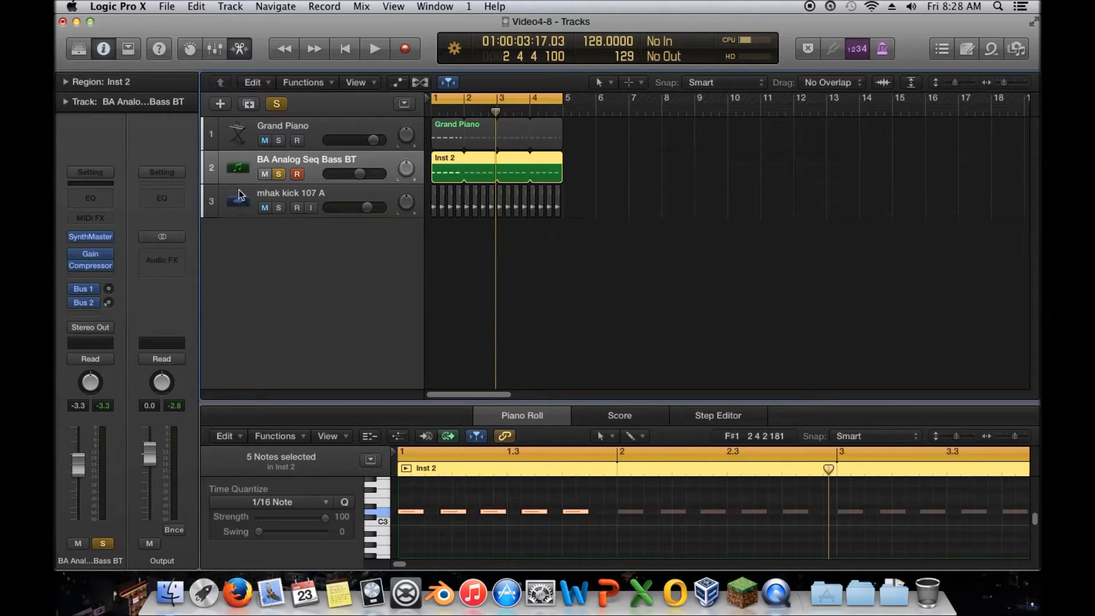
Step: Start playback, insert a Gain utility plugin on the Output channel and raise its gain to +18.2 dB
key(space)
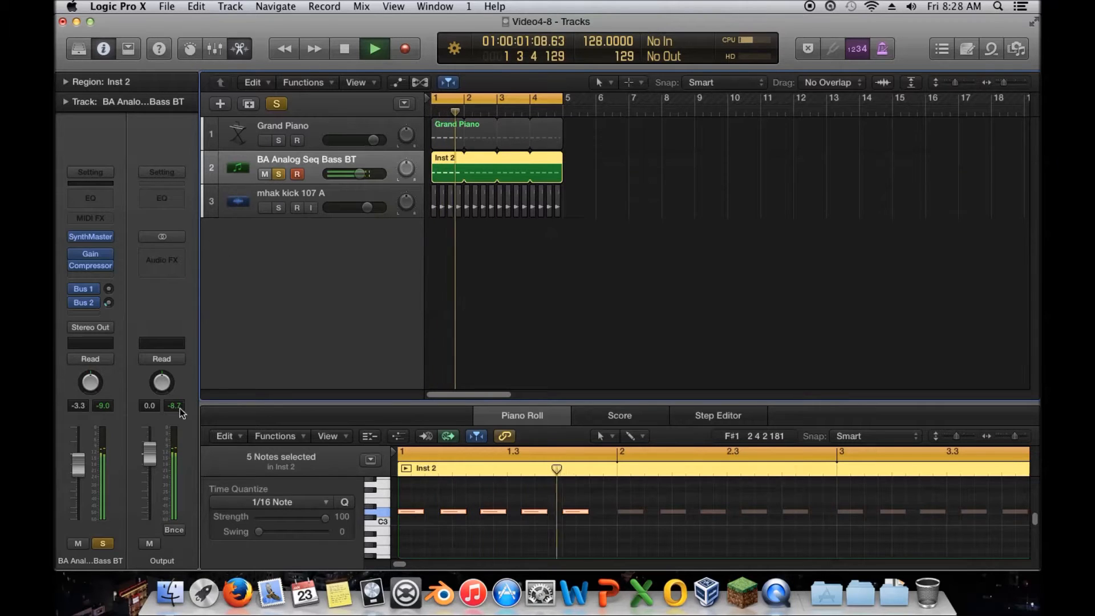
click(166, 249)
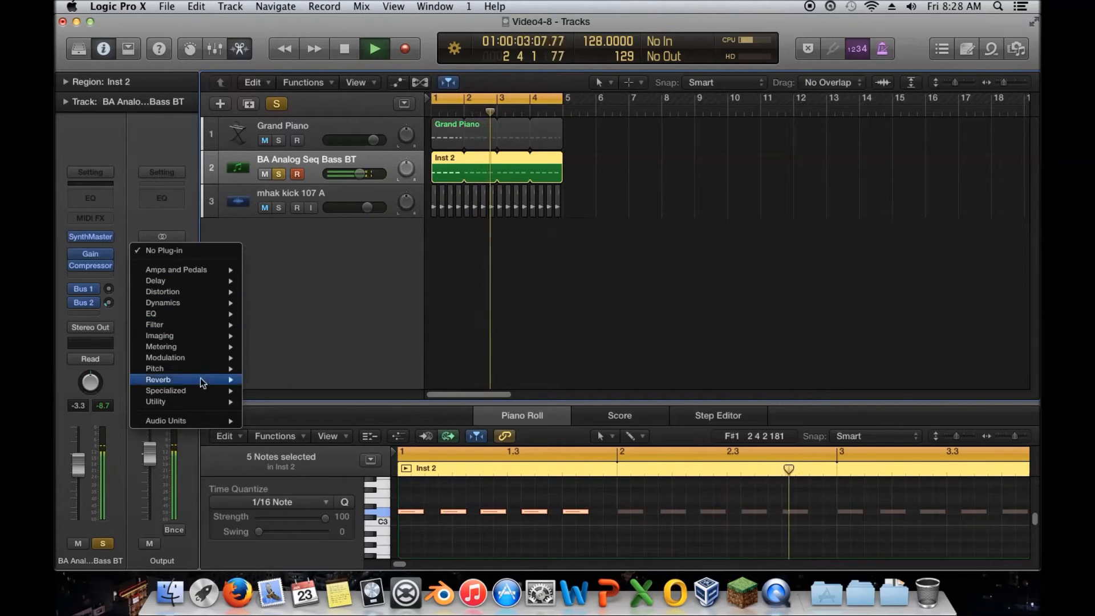
mouse_move(194, 401)
mouse_move(293, 402)
click(365, 401)
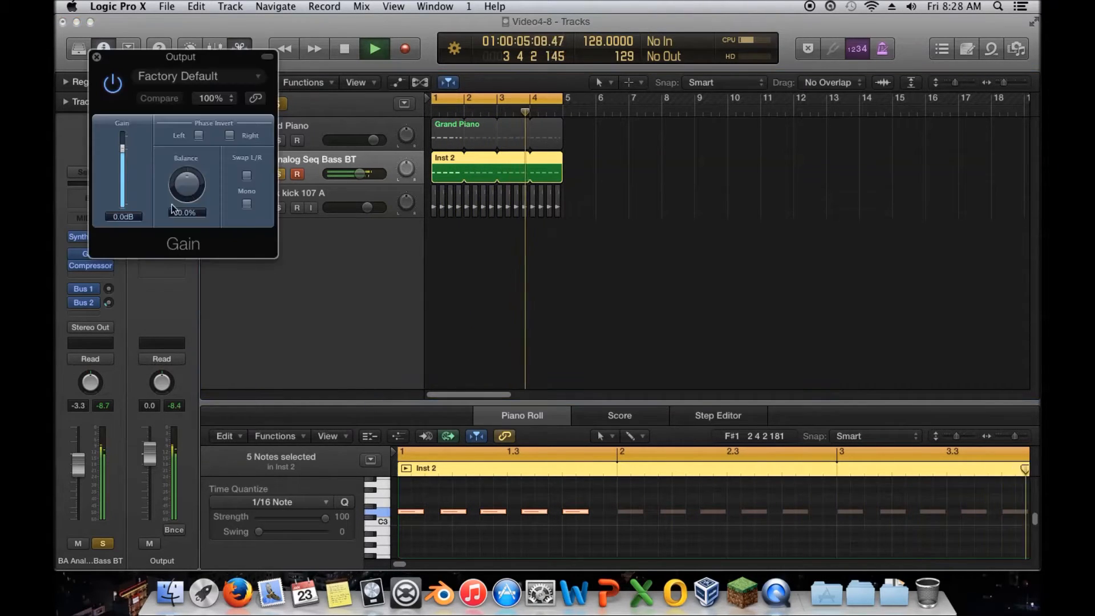
drag(127, 175, 128, 162)
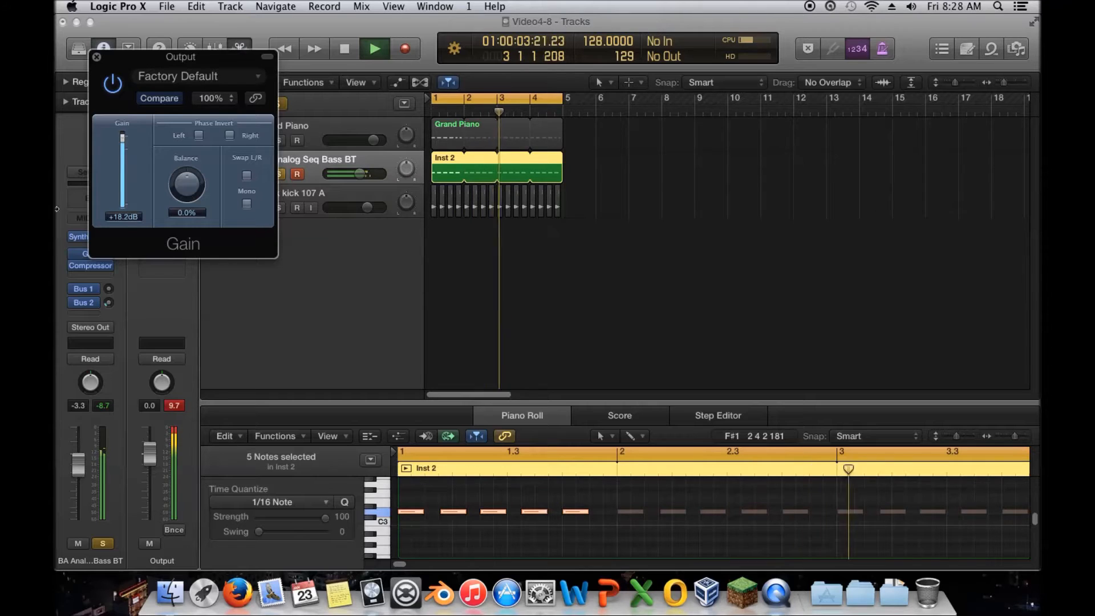
Step: Stop playback, reset the Gain plugin to 0 dB and close its window
key(space)
drag(118, 59, 354, 99)
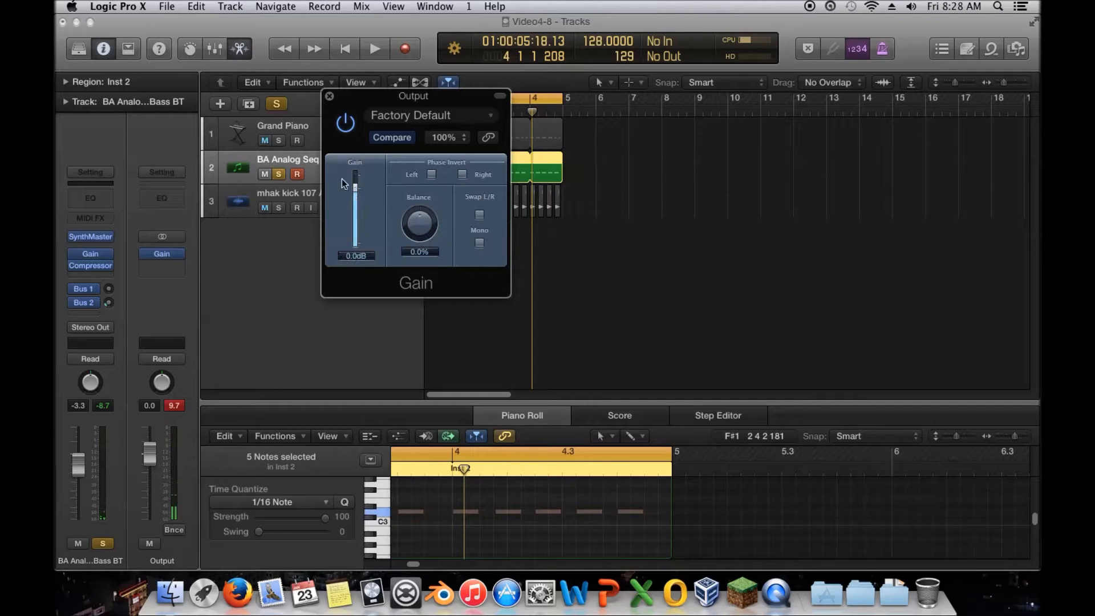
click(329, 96)
Step: Clear the Output channel's peak indicator and restart playback
mouse_move(177, 253)
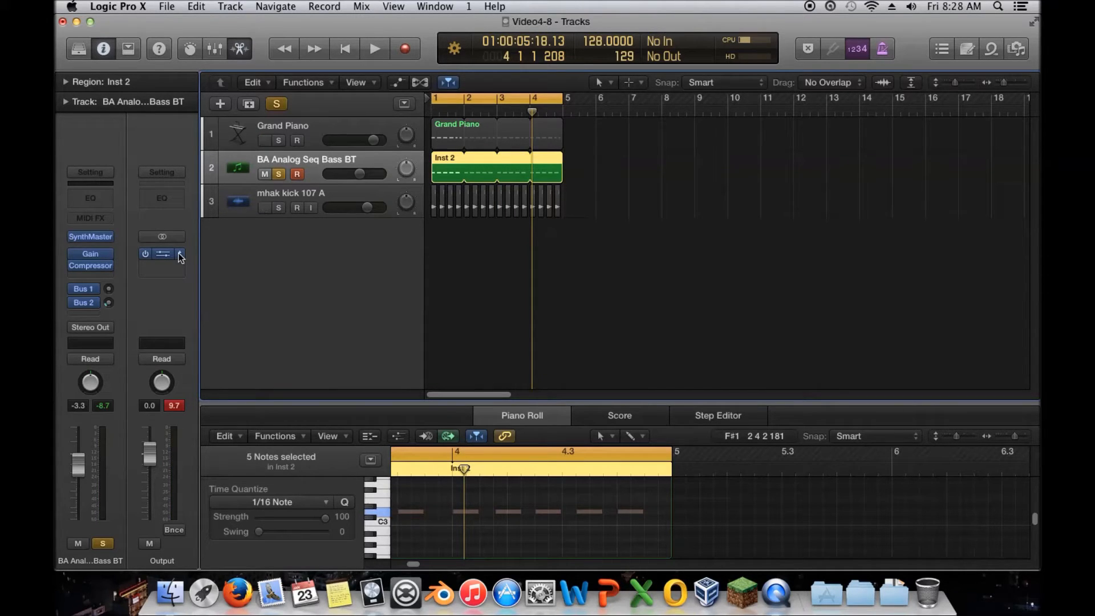
click(174, 405)
key(Return)
key(space)
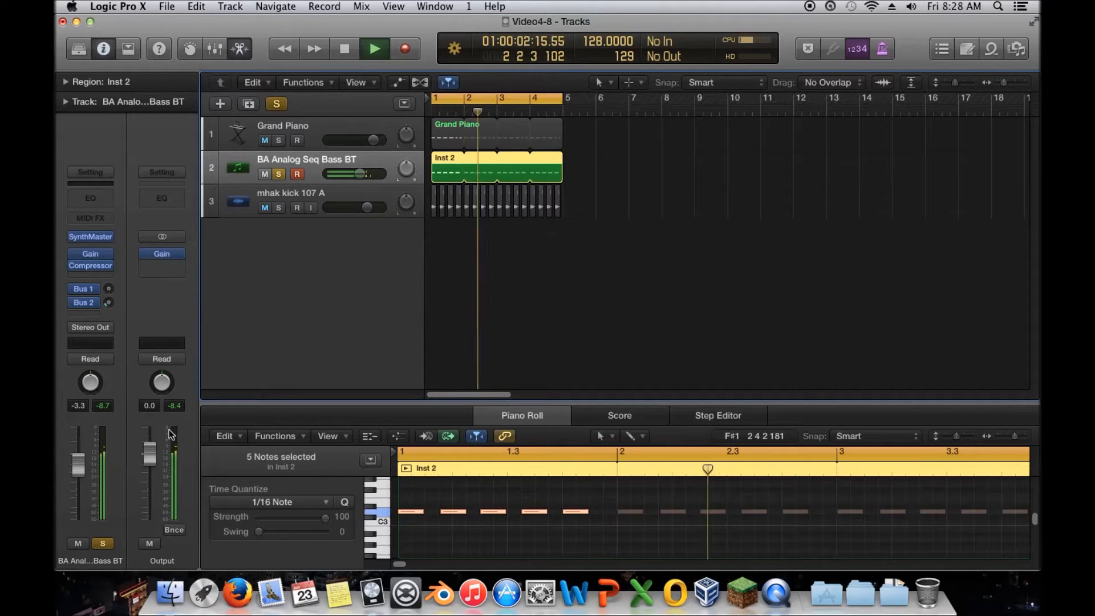
Step: Stop playback and remove the Gain plugin from the Output channel
click(180, 252)
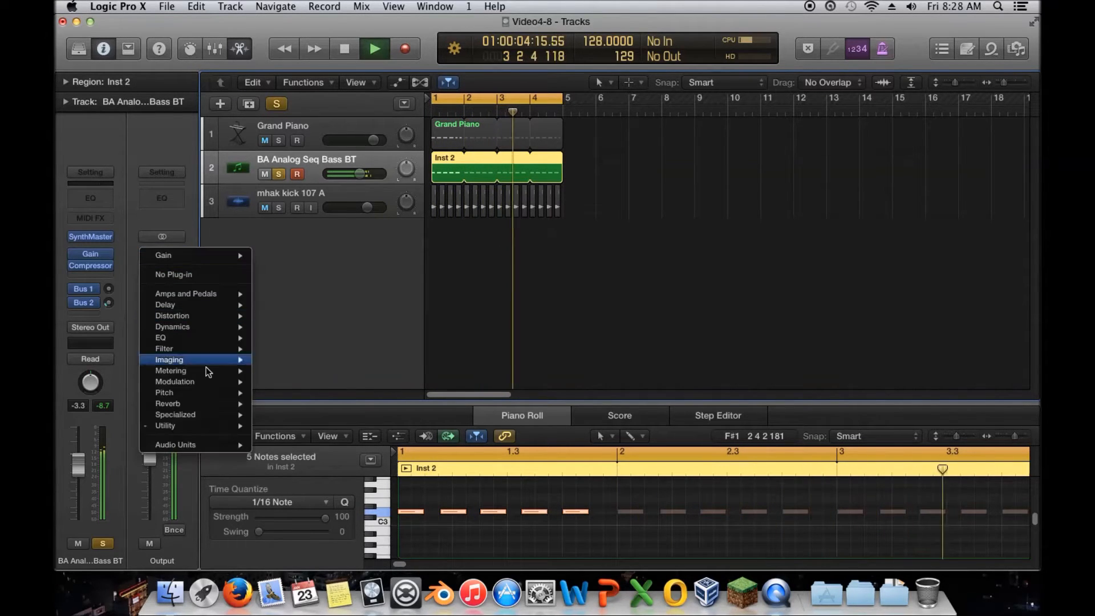
mouse_move(213, 405)
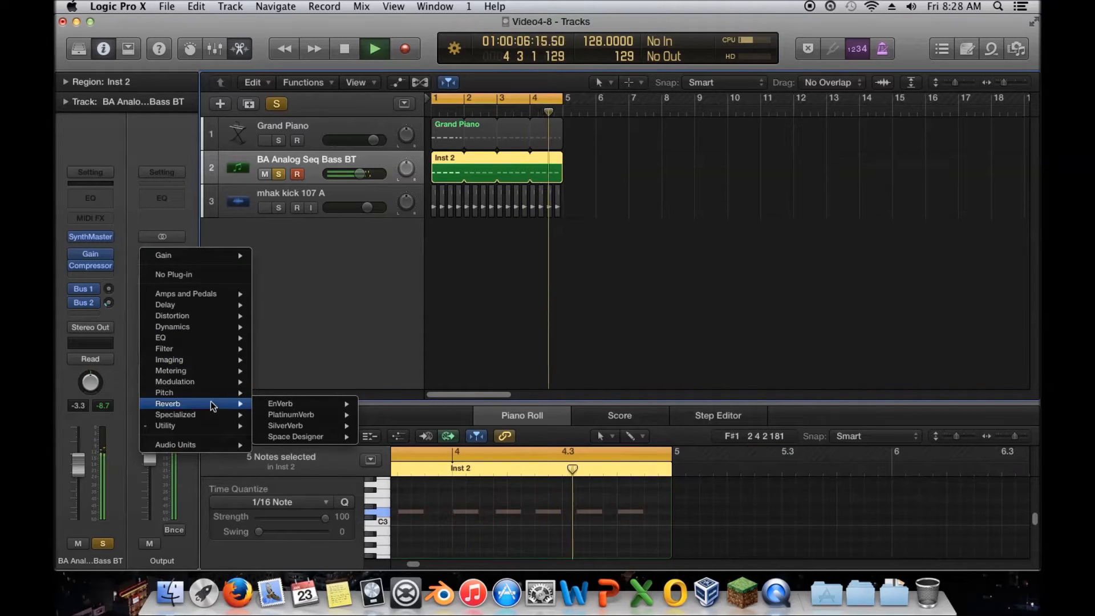
mouse_move(213, 338)
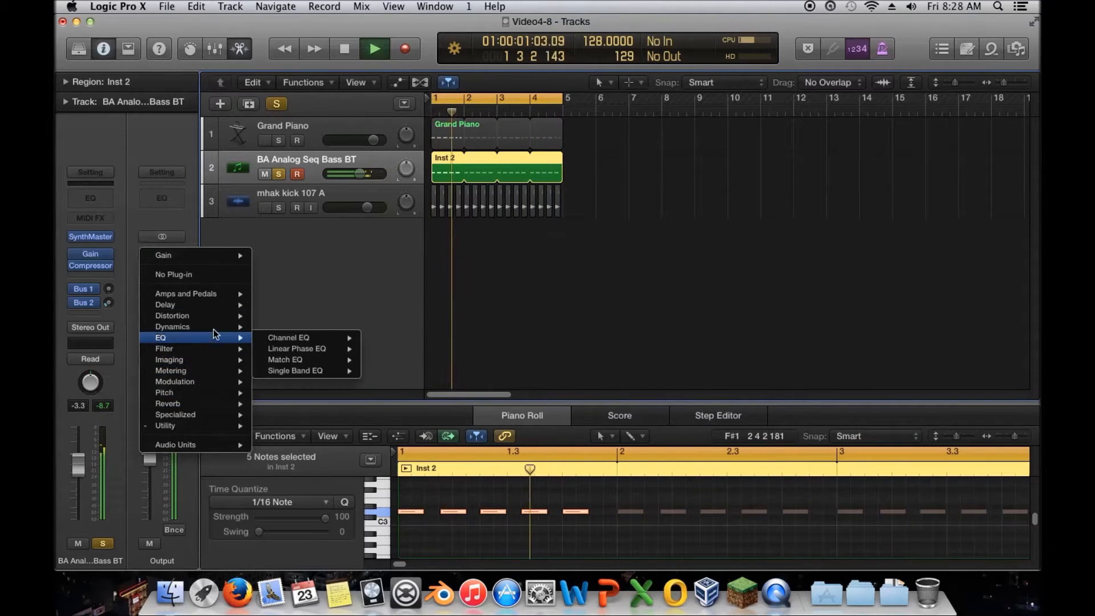
click(173, 224)
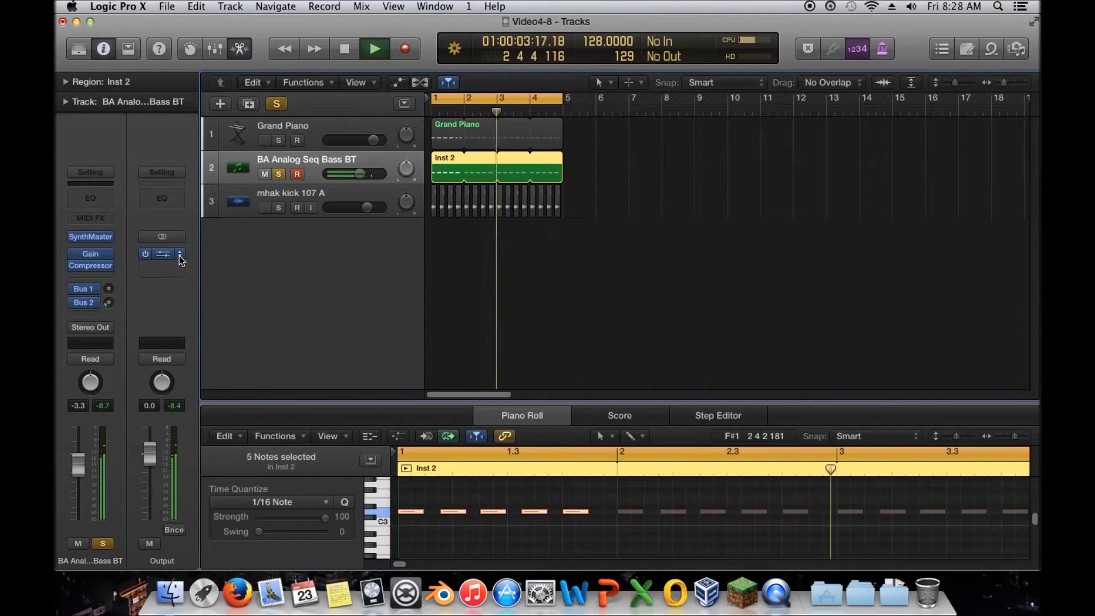
key(space)
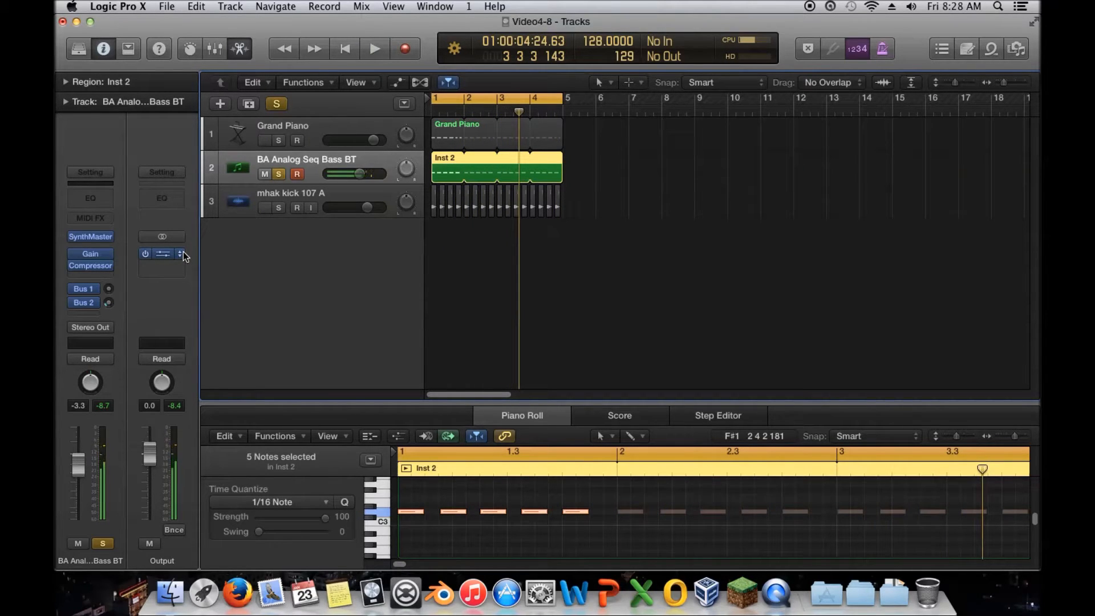
mouse_move(177, 258)
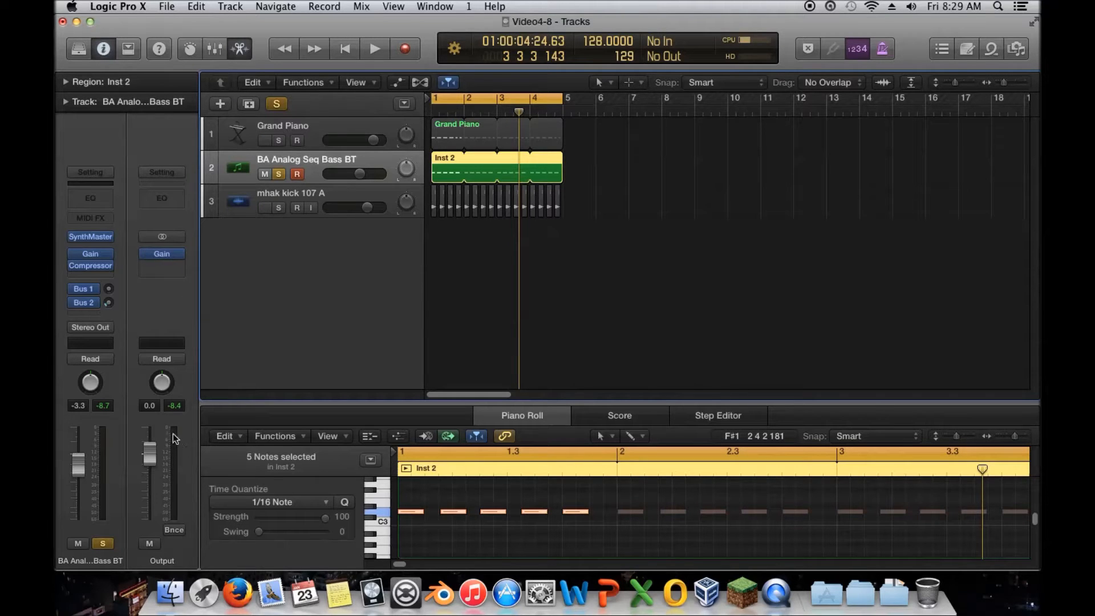
click(180, 256)
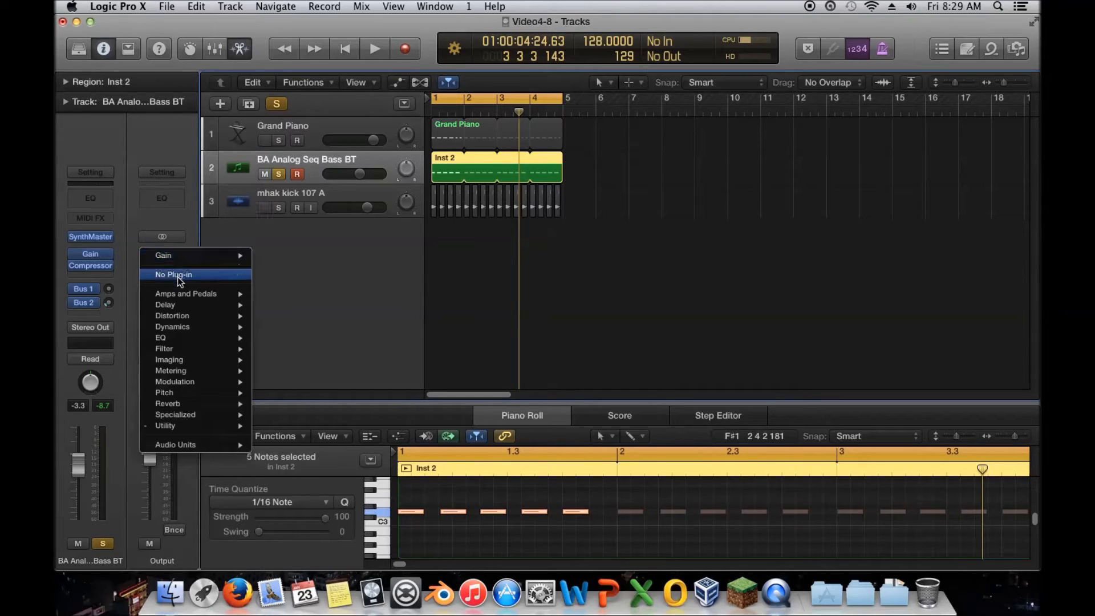
click(176, 276)
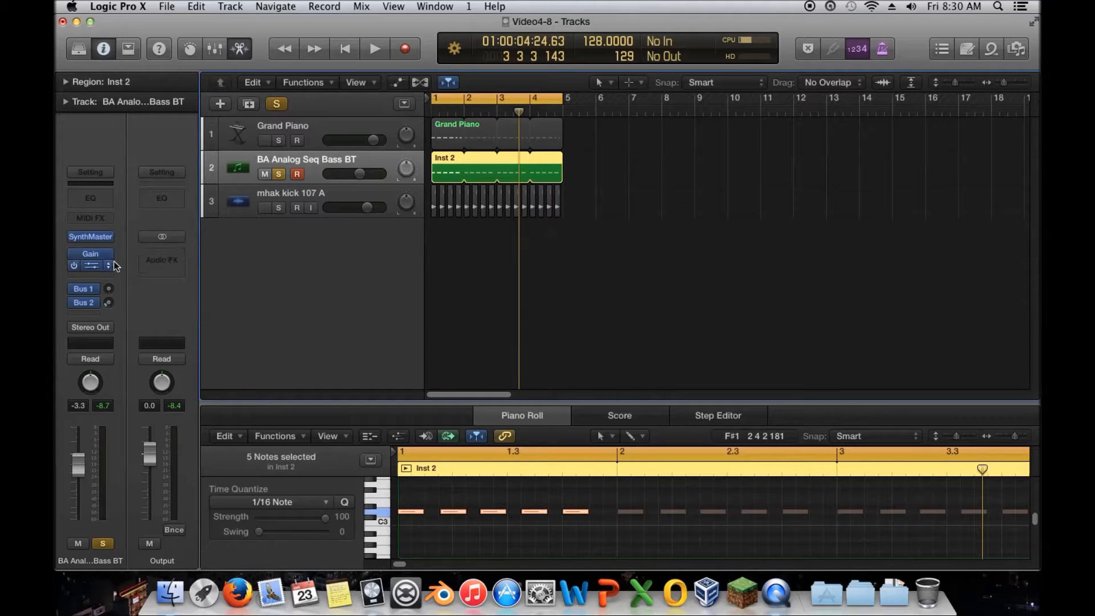
Step: Open the bass track's Compressor and audition the Studio VCA, Studio FET and Classic VCA models
click(89, 265)
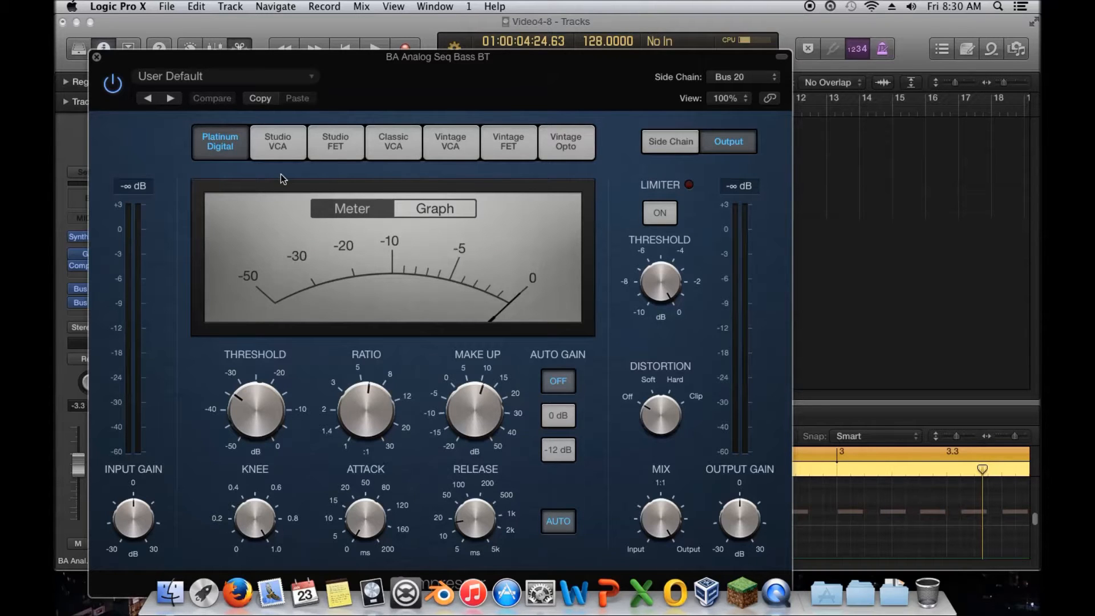
drag(304, 69, 545, 26)
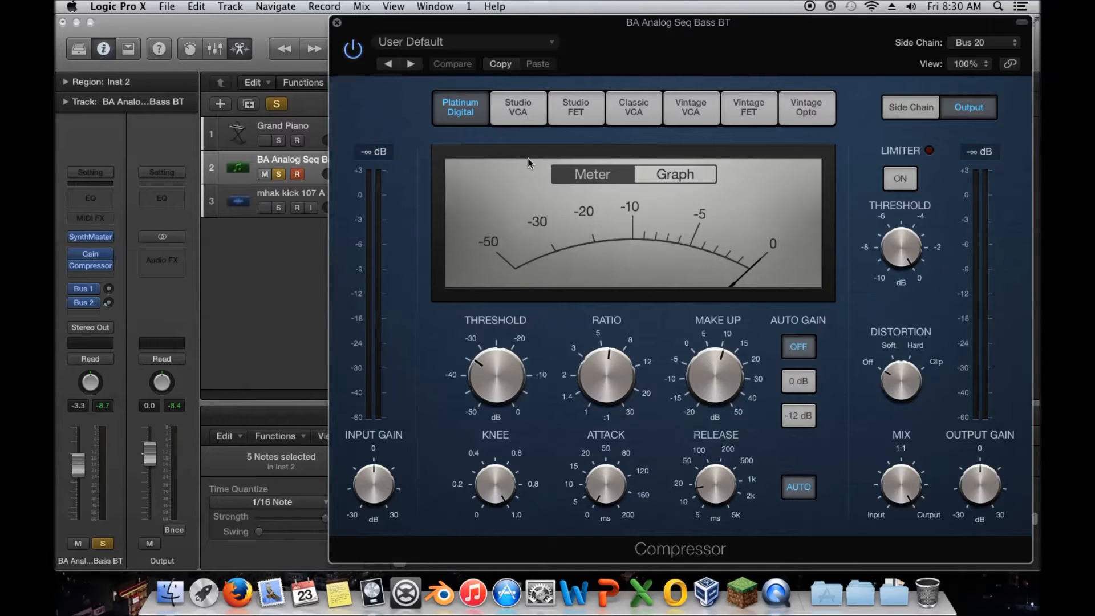
click(518, 111)
click(573, 111)
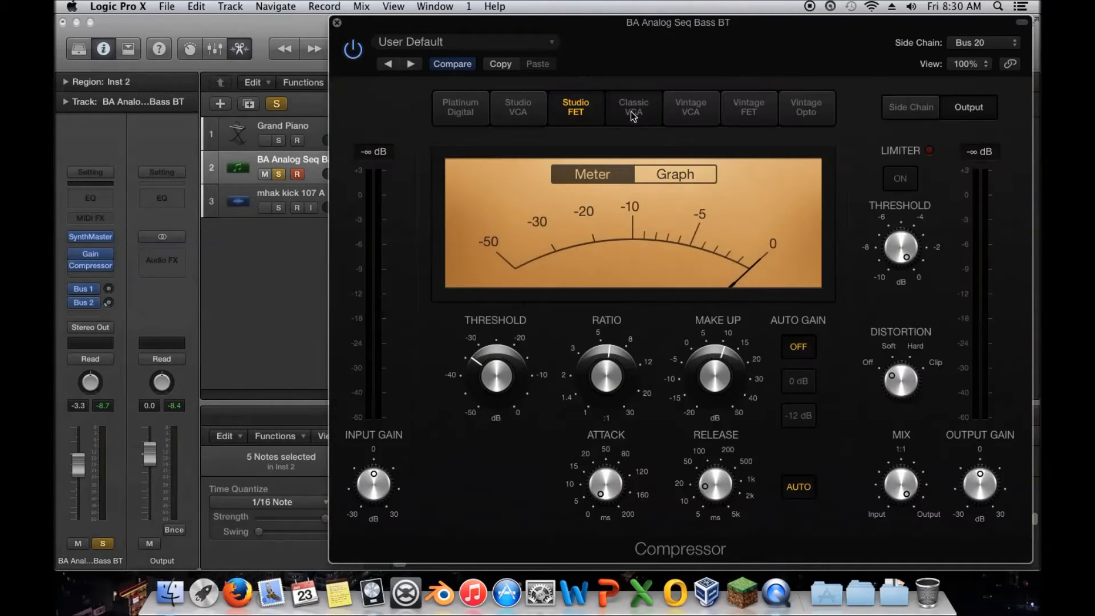
click(633, 116)
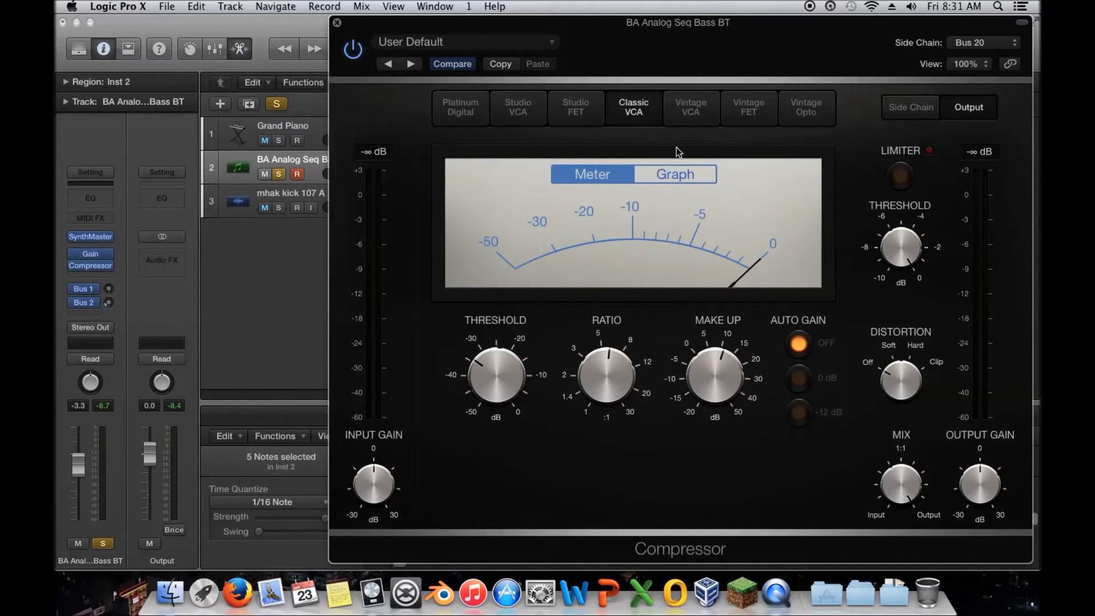
Step: Set the Compressor model to Vintage FET, then close and reopen the plugin window
click(697, 114)
click(751, 114)
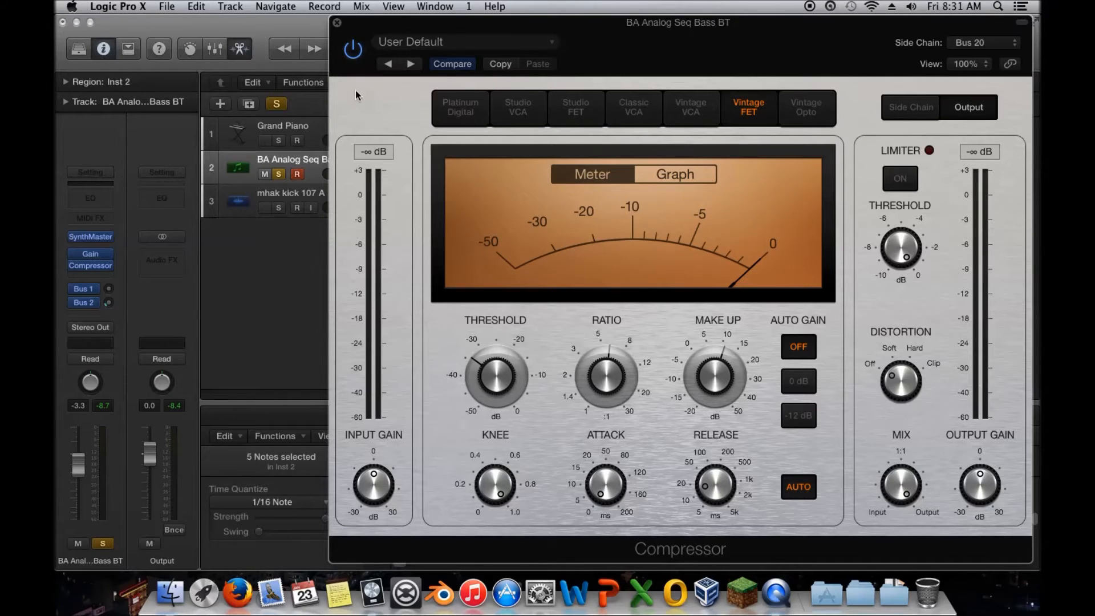
click(337, 22)
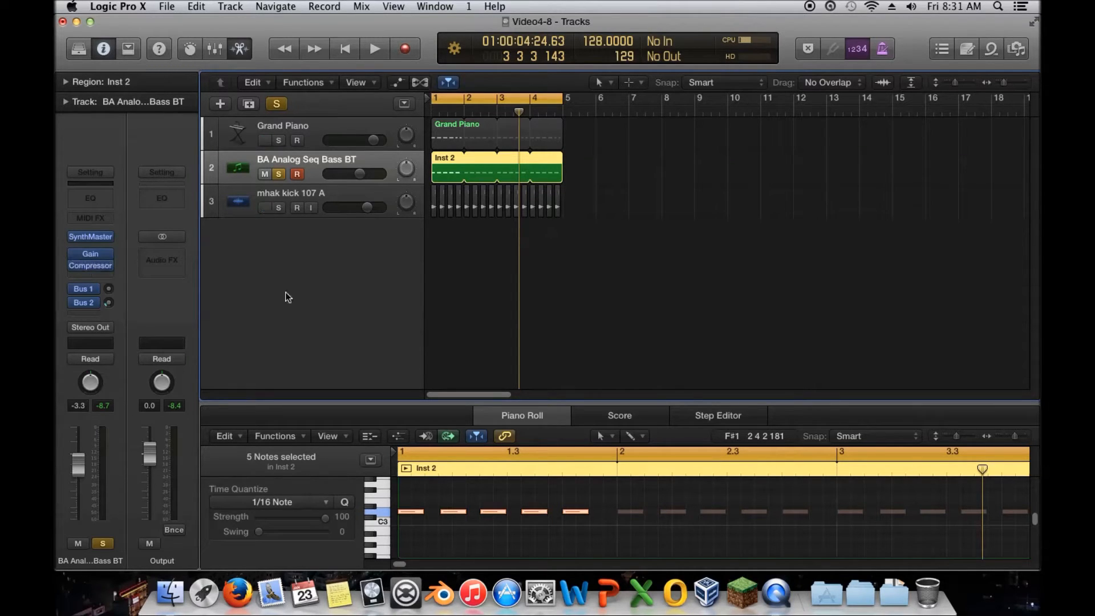
click(90, 261)
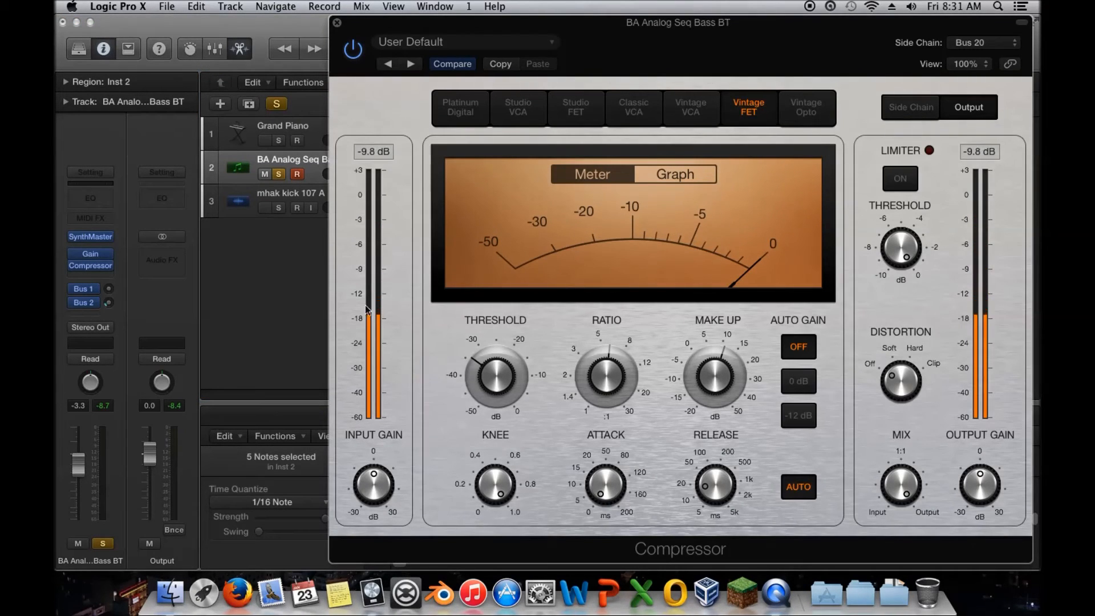
Step: Close the Compressor window and insert a stereo Distortion plugin in the bass track's next audio effect slot
click(337, 24)
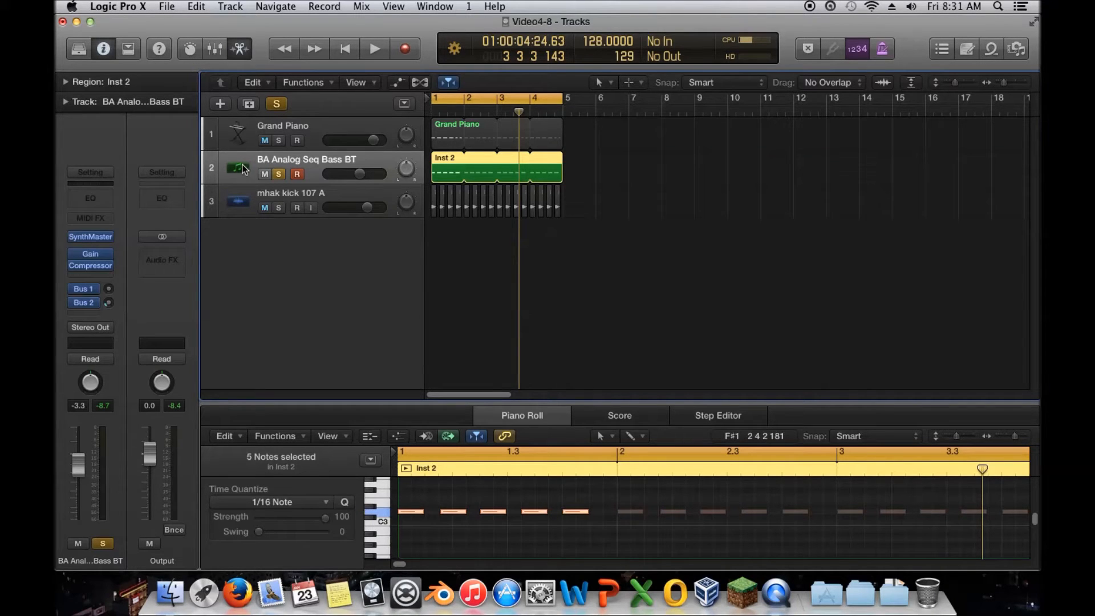
click(106, 278)
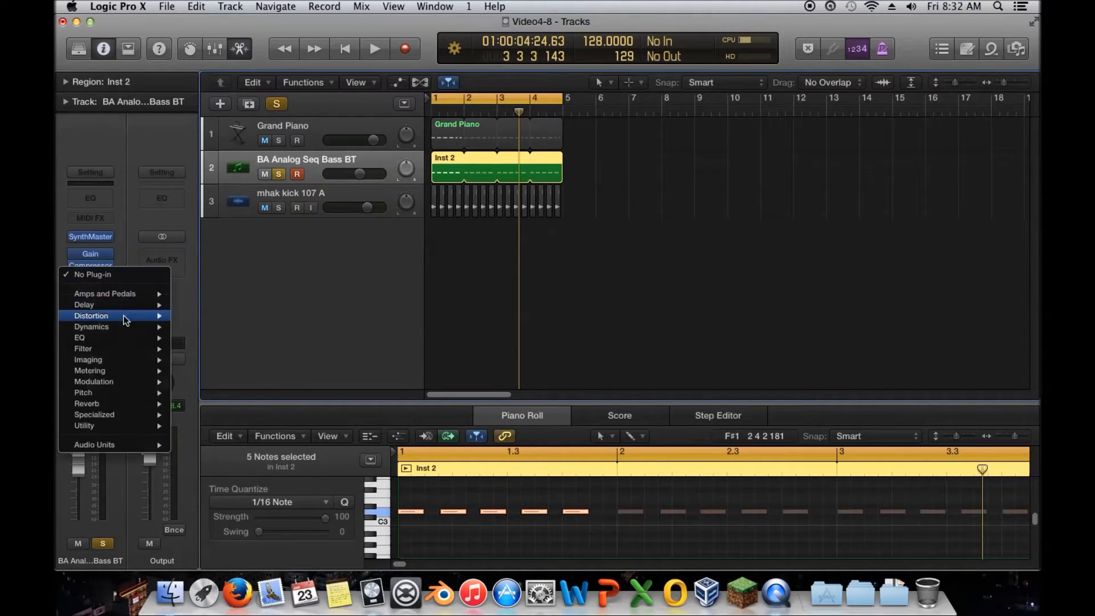
mouse_move(132, 319)
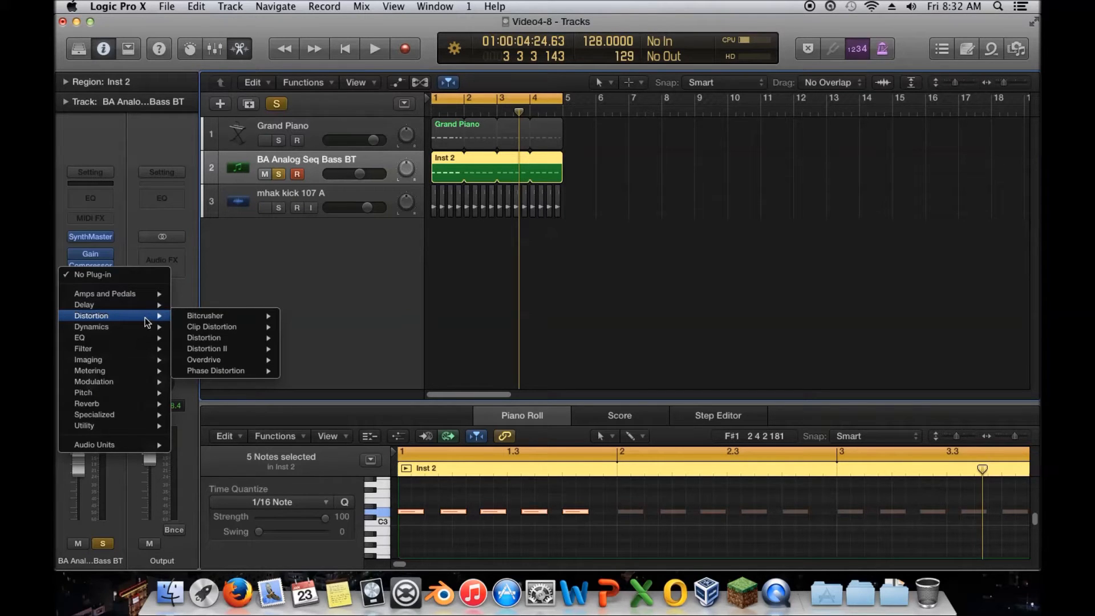
mouse_move(238, 340)
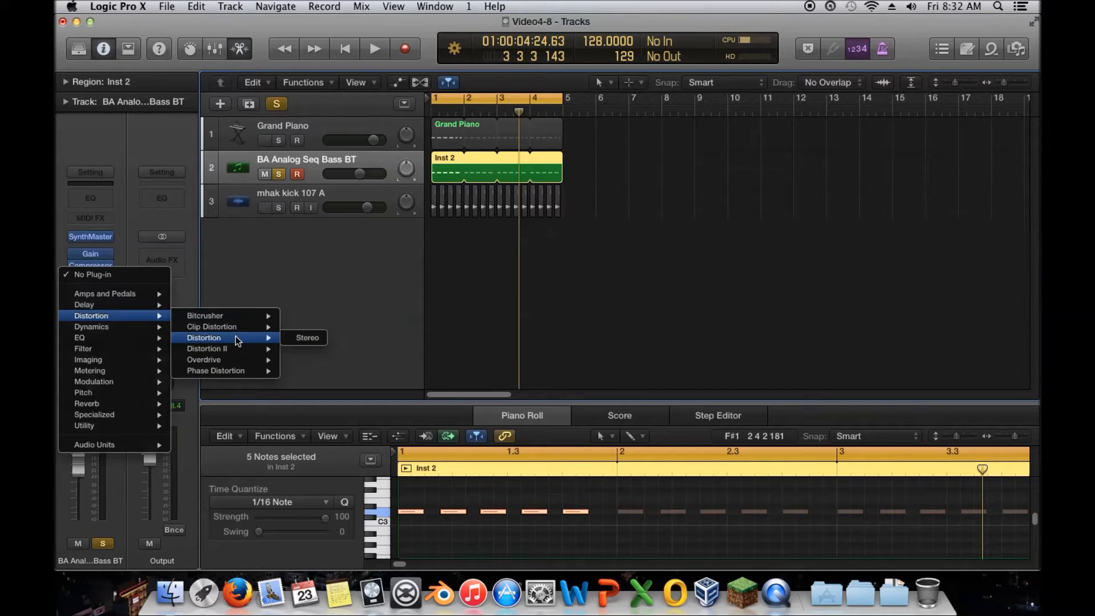
click(306, 337)
drag(124, 62, 557, 126)
Step: Set the Distortion's Tone to 20000 Hz and, during playback, try raising the Drive before returning it to 0 dB
drag(537, 269, 540, 309)
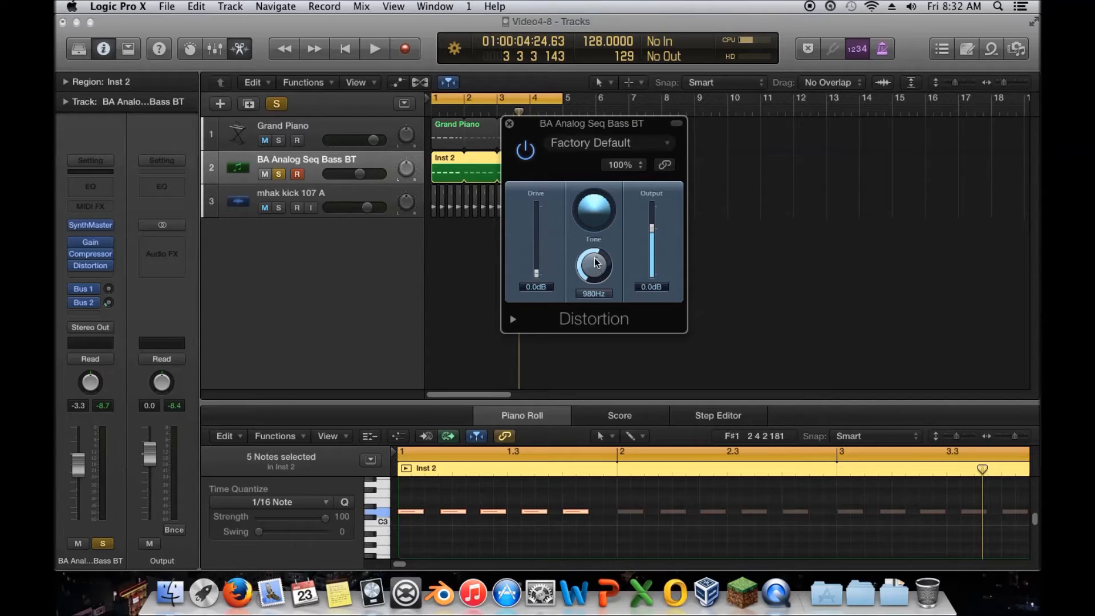
drag(594, 279, 591, 142)
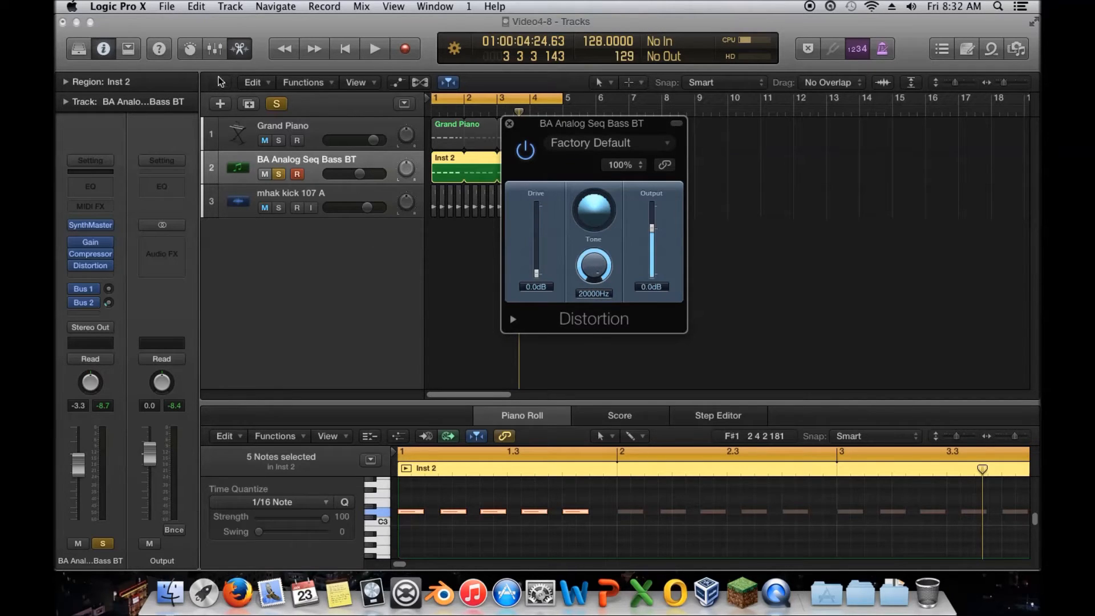
click(374, 50)
drag(536, 273, 544, 253)
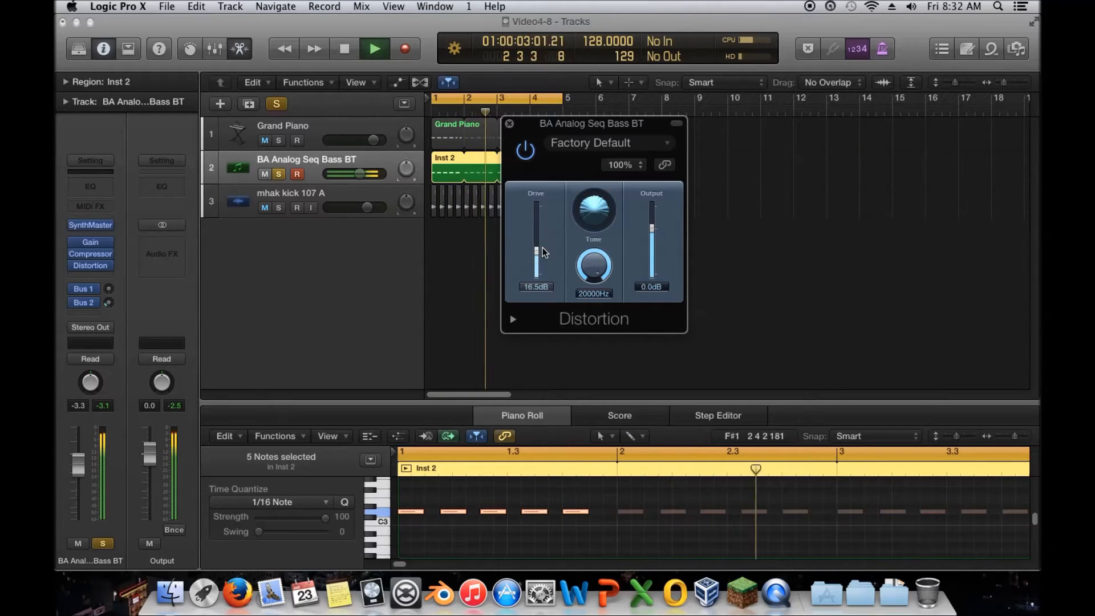
drag(538, 252, 537, 277)
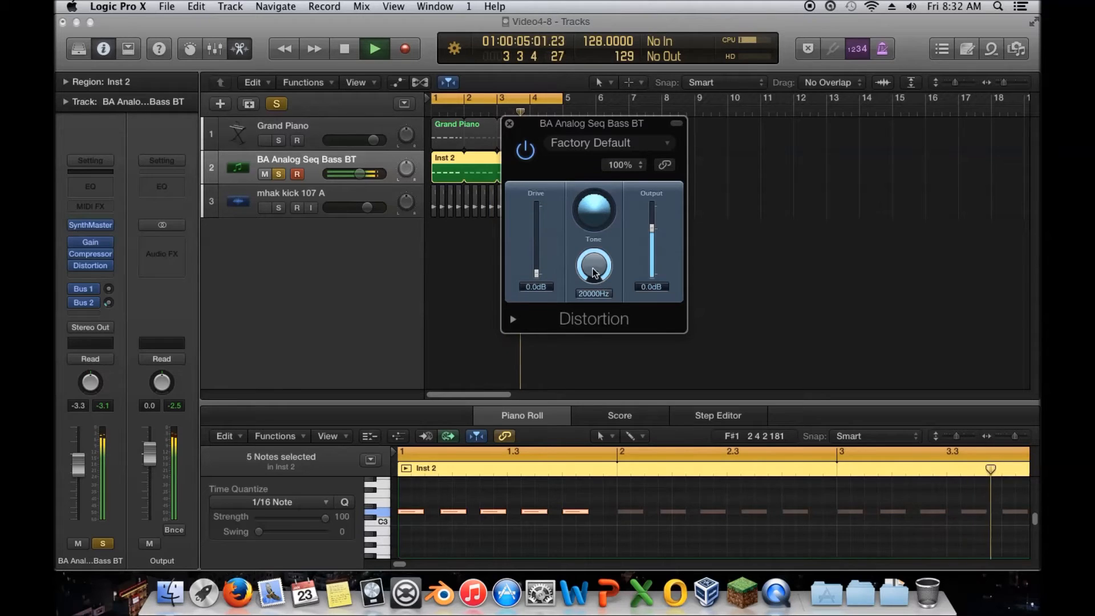
Step: Insert a stereo Channel EQ below the Distortion, turn on its analyzer, then remove it again
click(89, 266)
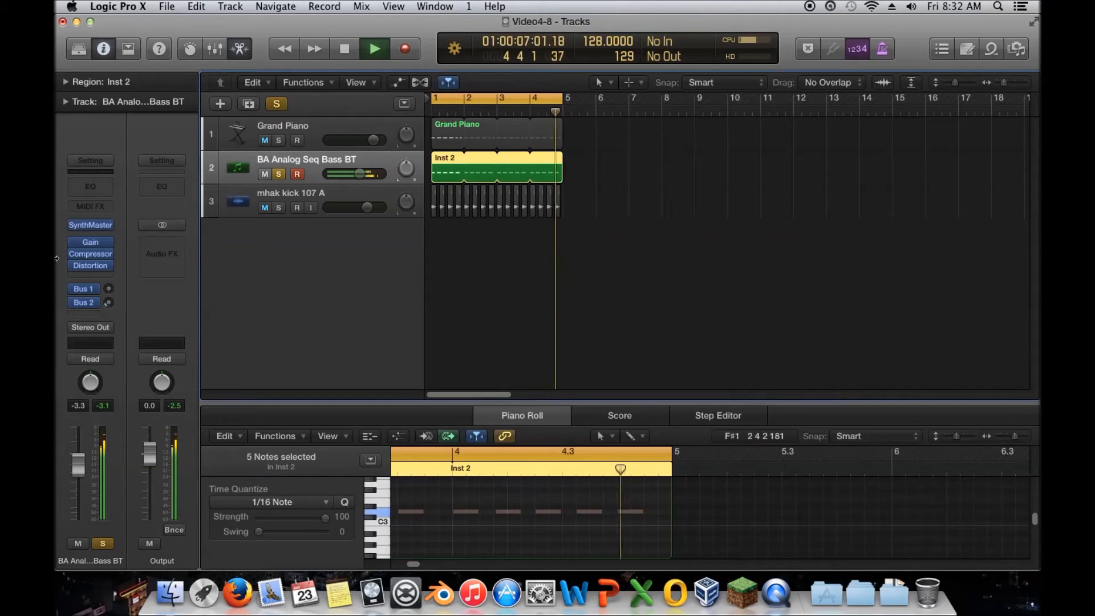
click(106, 276)
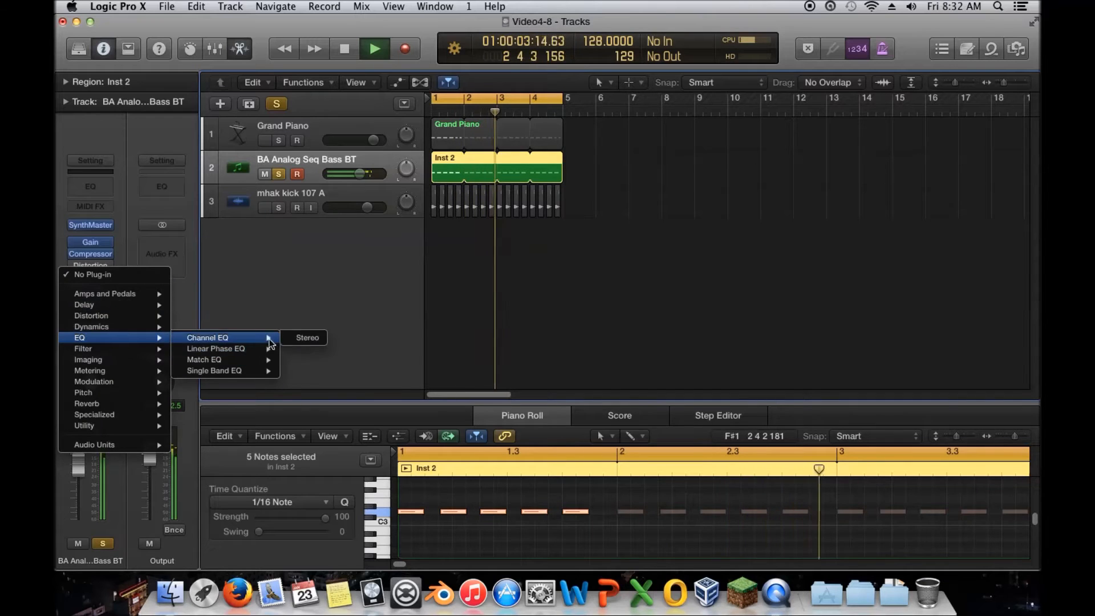
click(311, 338)
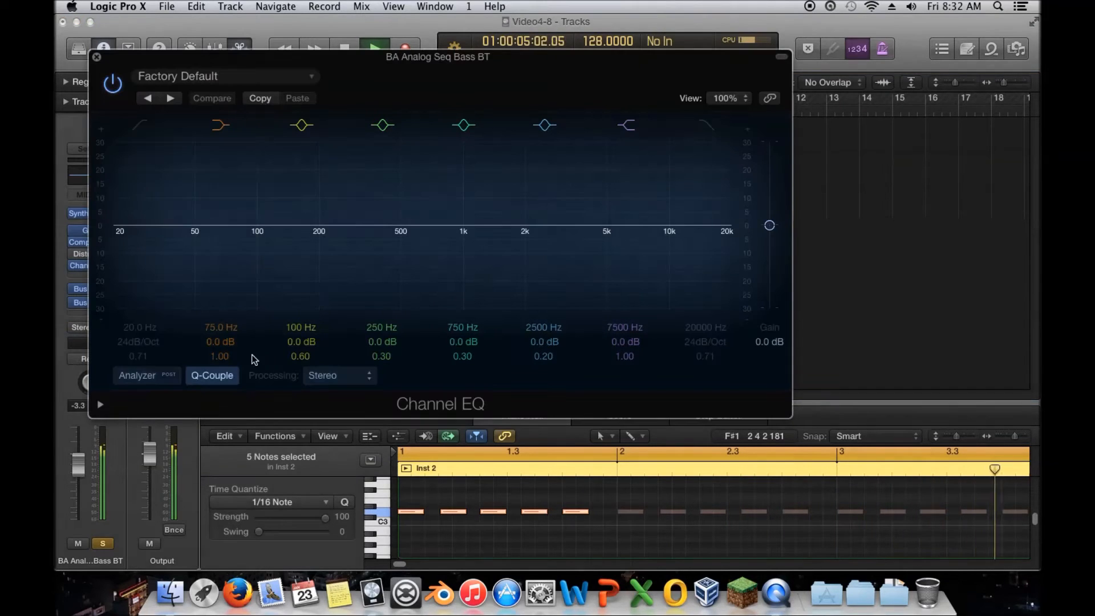
click(140, 375)
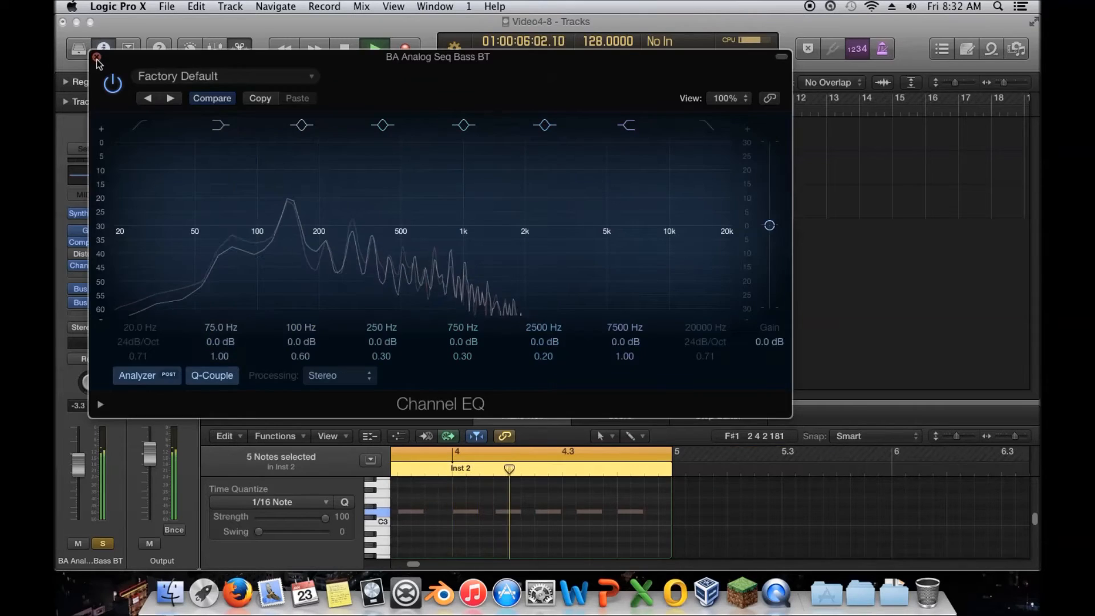
click(78, 266)
click(108, 265)
click(83, 284)
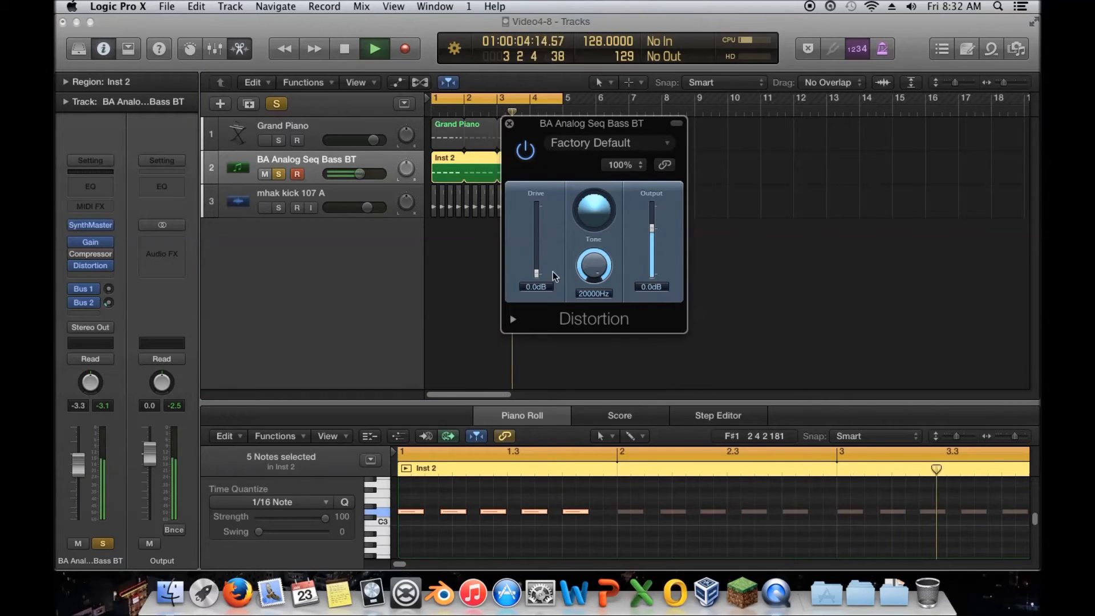
Step: Dial in the Distortion with Drive at 19.0 dB and Tone at 320 Hz
drag(536, 276, 593, 319)
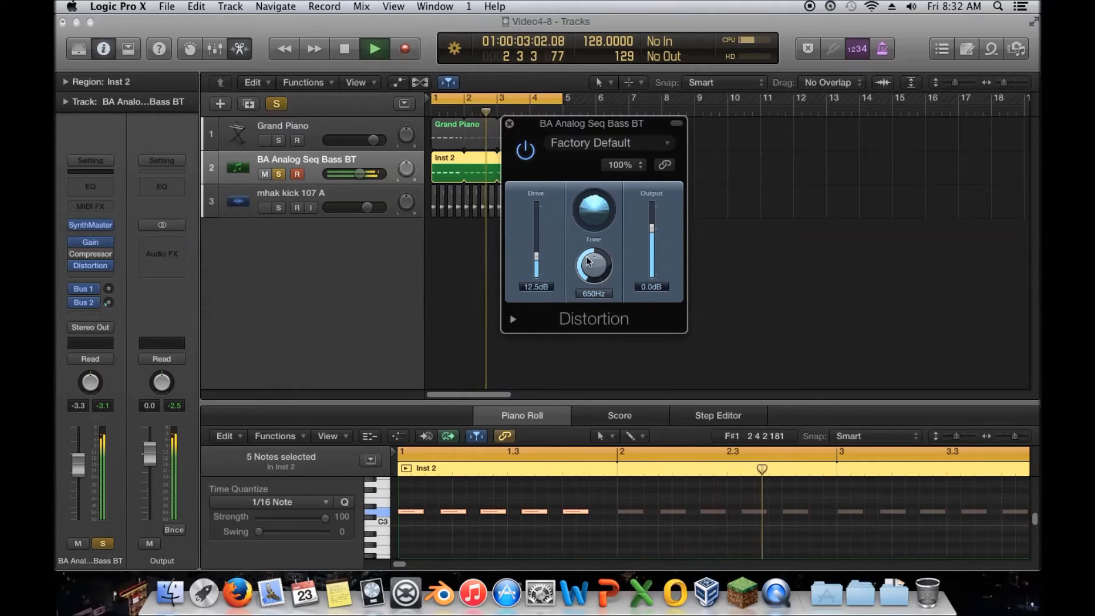
drag(594, 265, 596, 174)
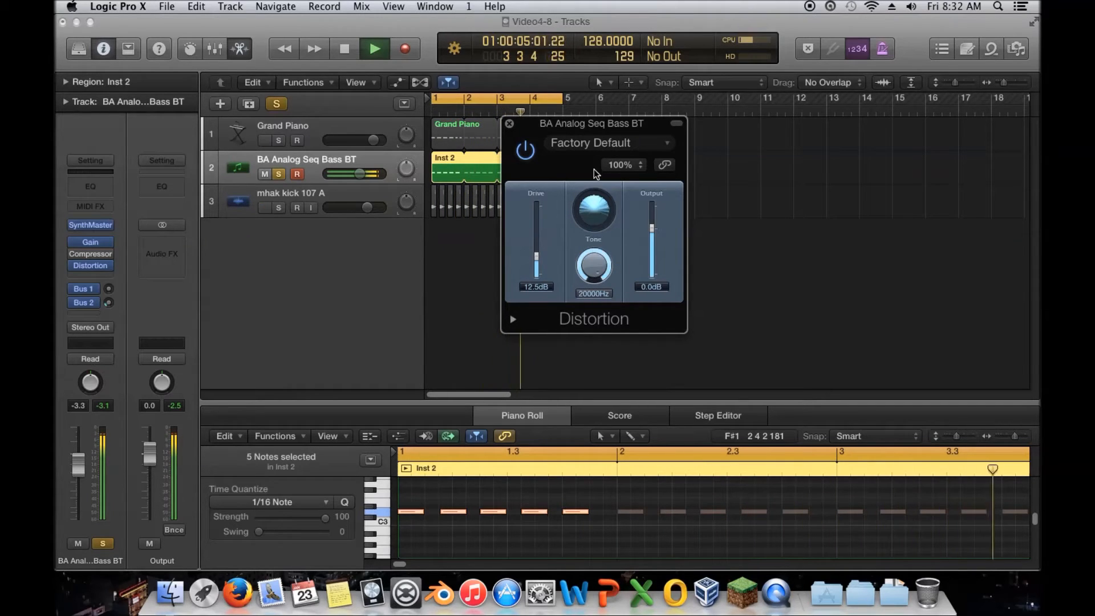
drag(594, 266, 594, 280)
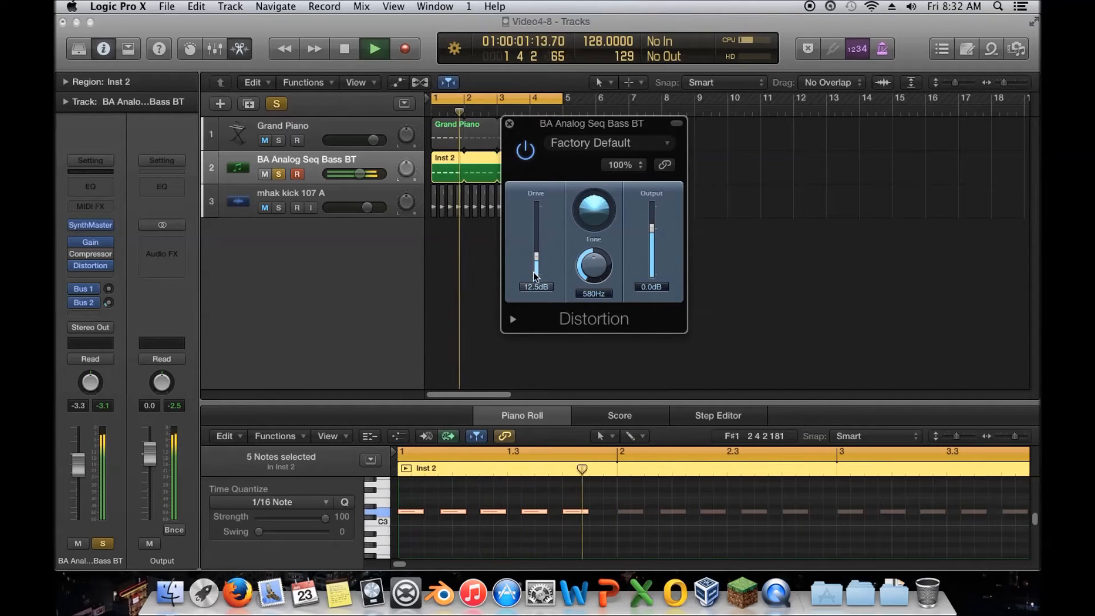
drag(539, 268, 539, 261)
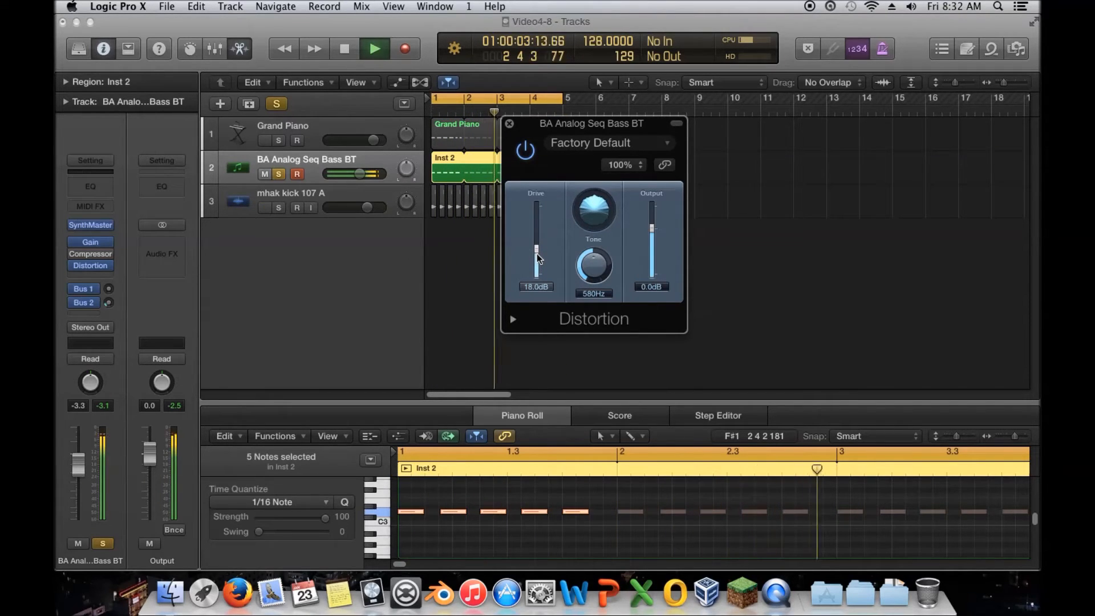
mouse_move(591, 263)
mouse_down()
mouse_move(605, 264)
mouse_move(593, 264)
mouse_up()
Step: Lower the Distortion's Output to -17.5 dB and toggle the plugin on and off to compare
drag(651, 228, 654, 236)
click(524, 151)
drag(651, 234, 652, 244)
click(524, 151)
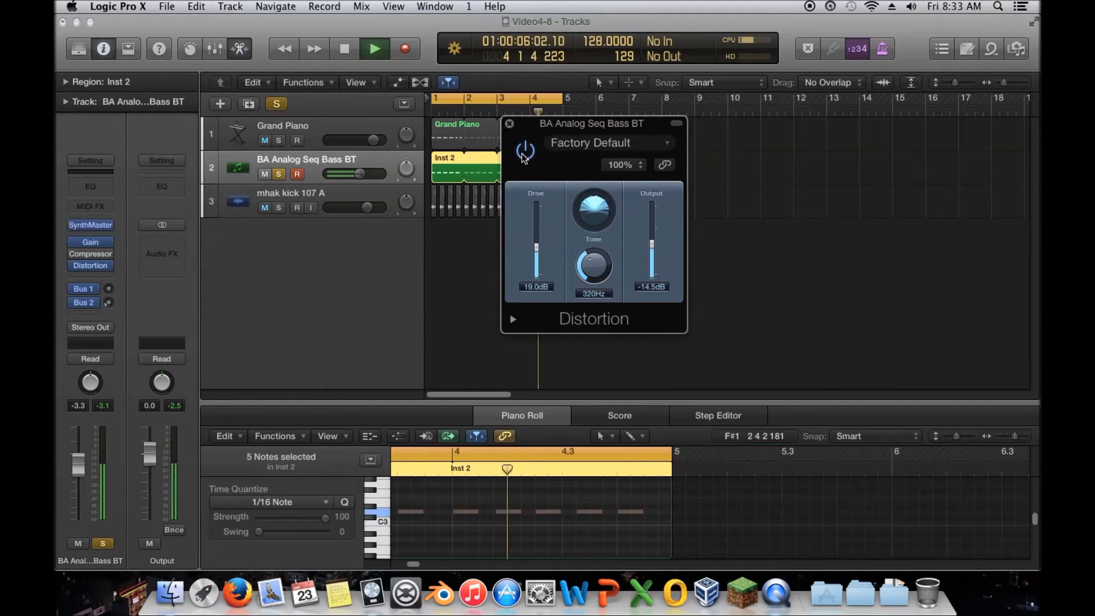
click(524, 151)
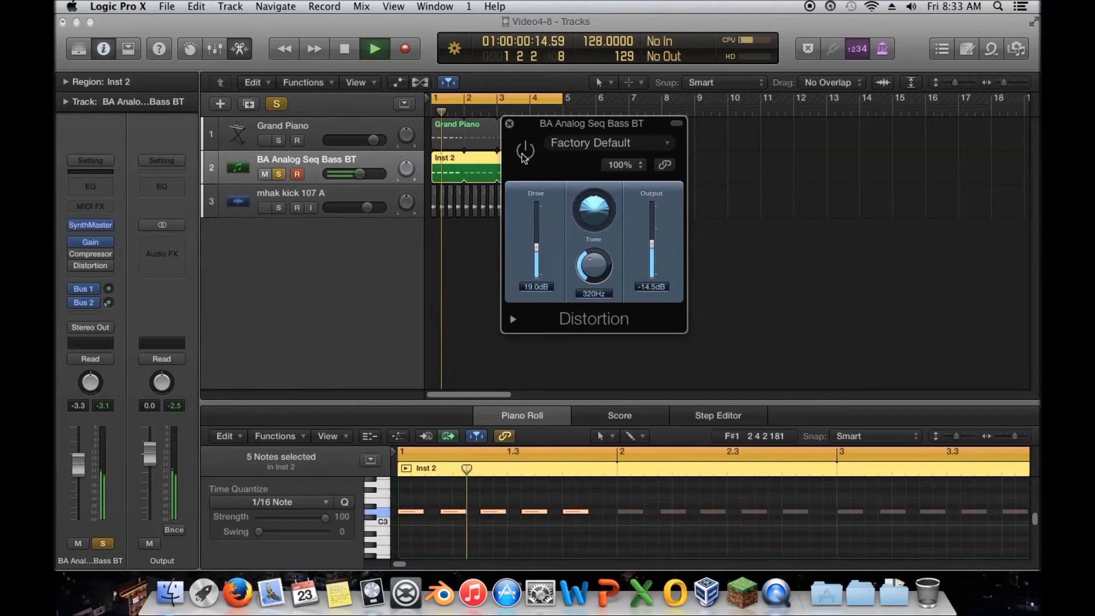
click(524, 151)
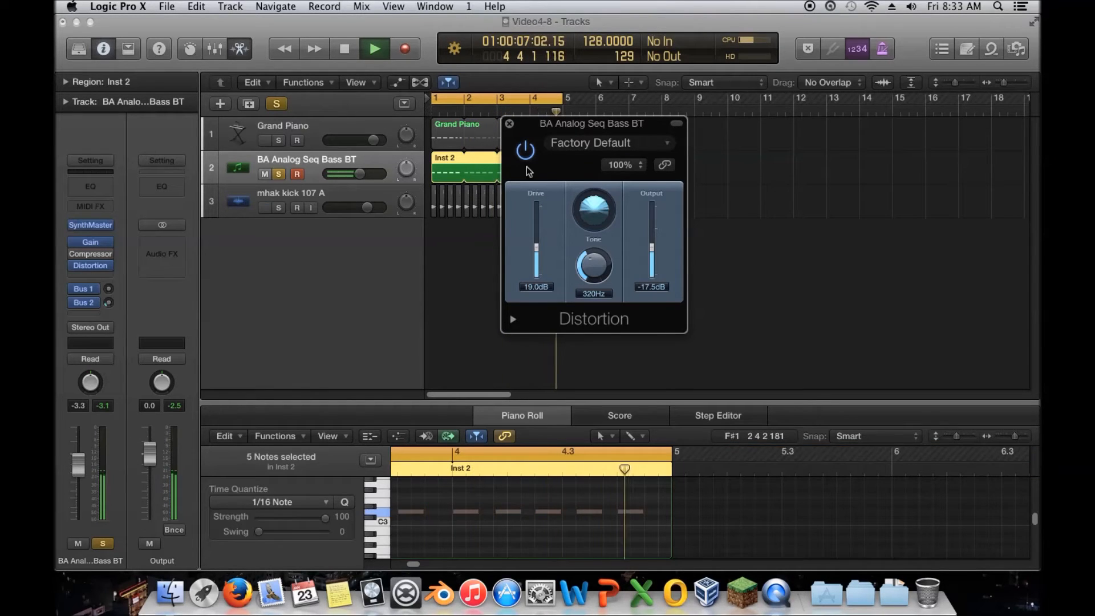
click(525, 151)
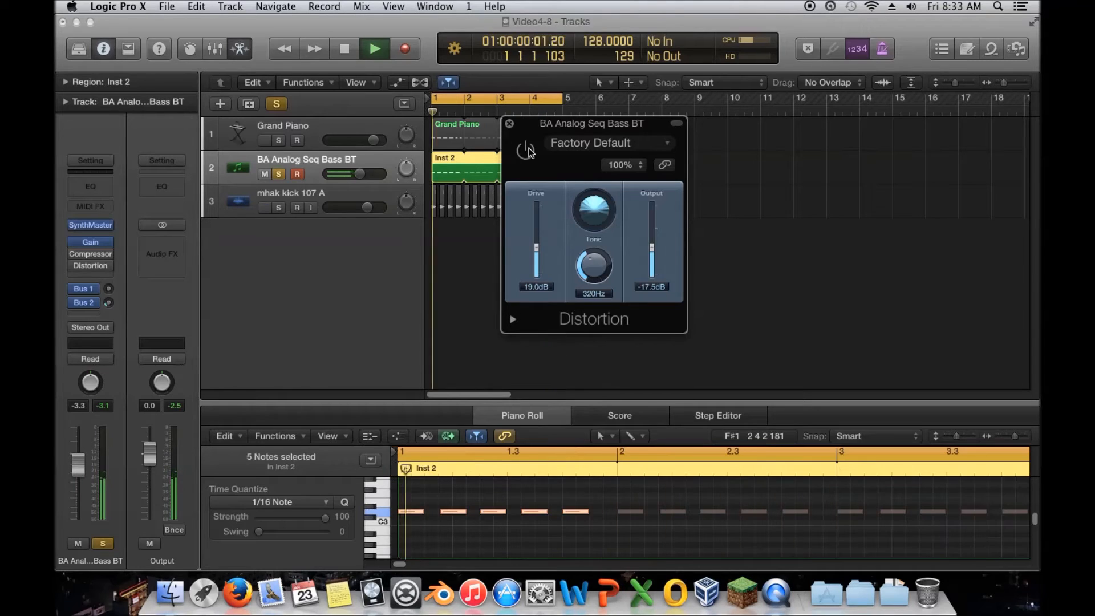
click(525, 150)
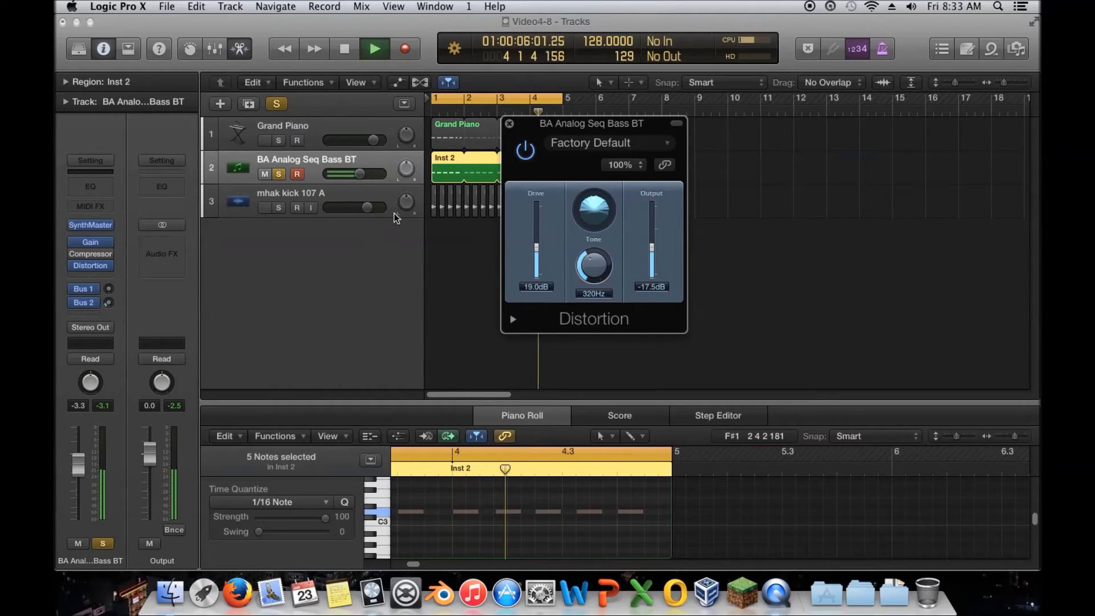
Step: Close the Distortion window, unsolo the bass track, nudge the kick track's volume and stop playback
click(508, 124)
click(278, 173)
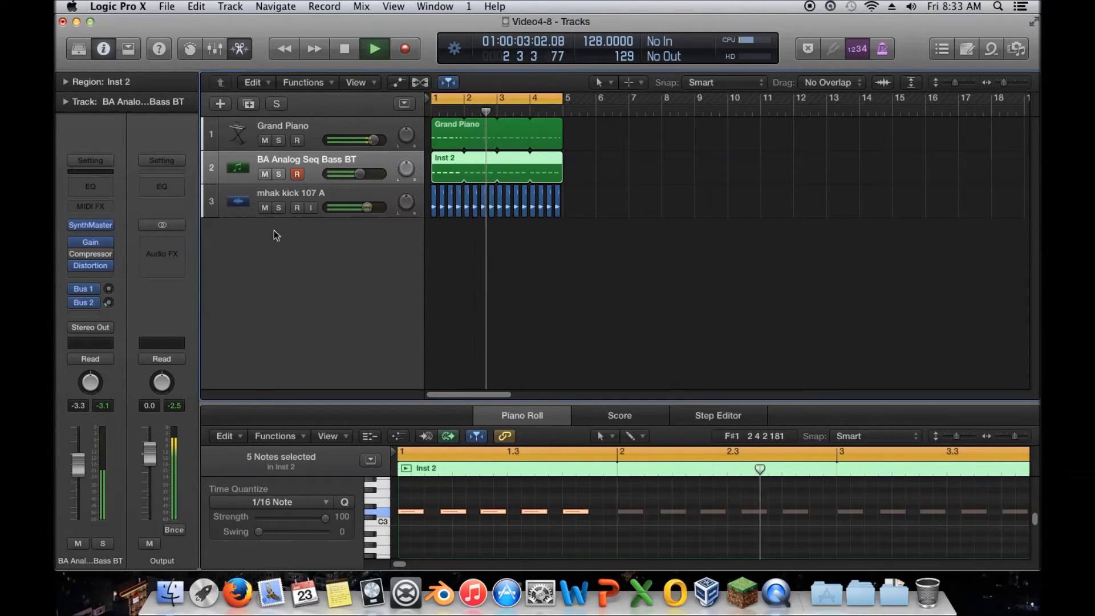
drag(367, 207, 376, 207)
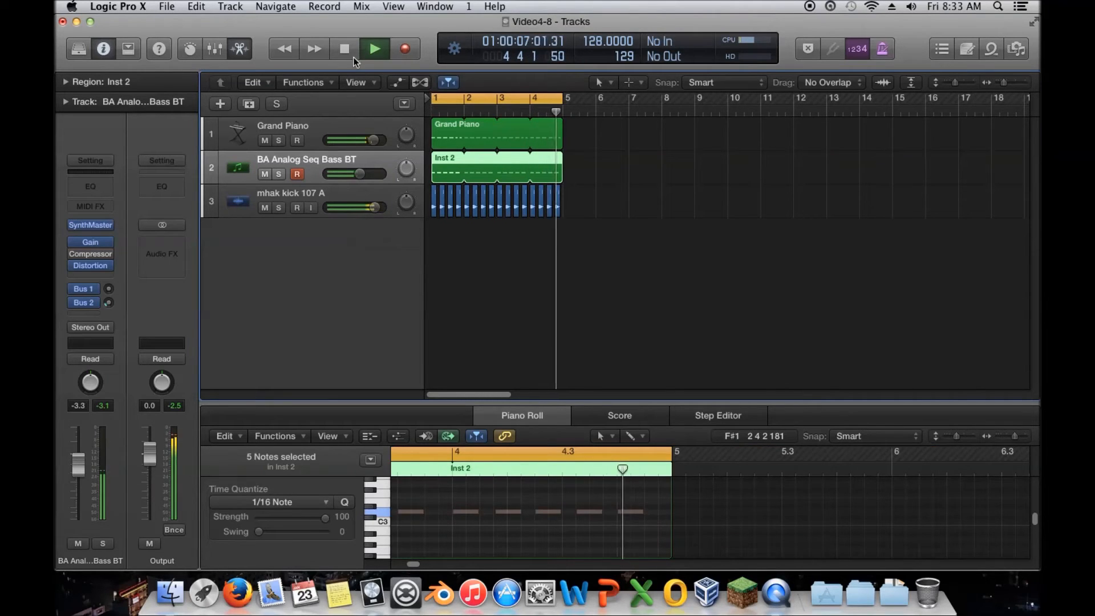
click(353, 55)
Step: Remove the Compressor from the kick track and nudge the kick's volume while playing back
click(293, 188)
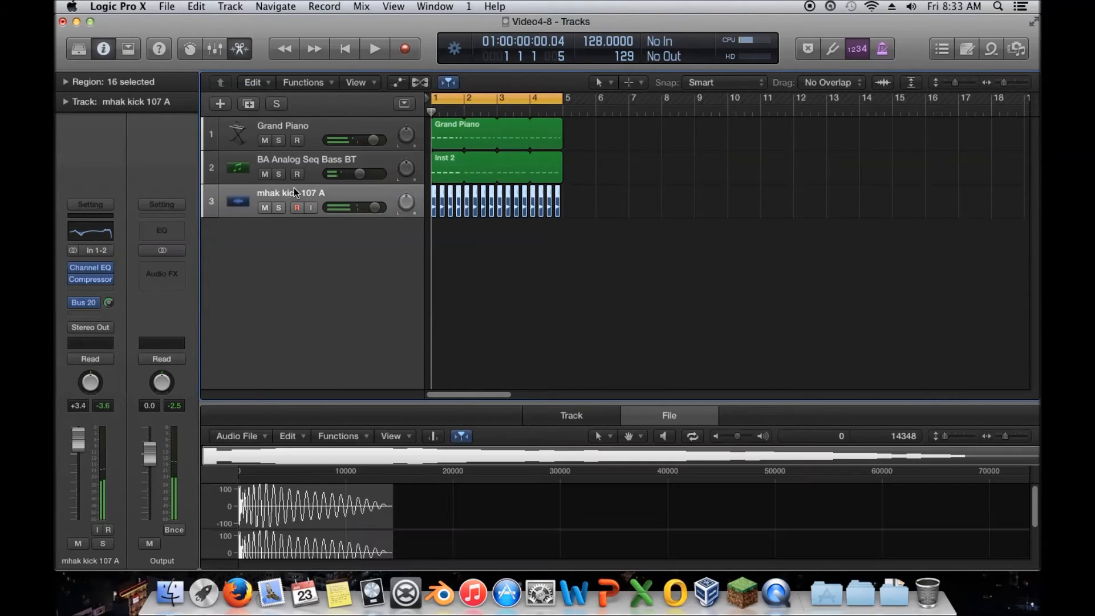
click(108, 282)
click(106, 300)
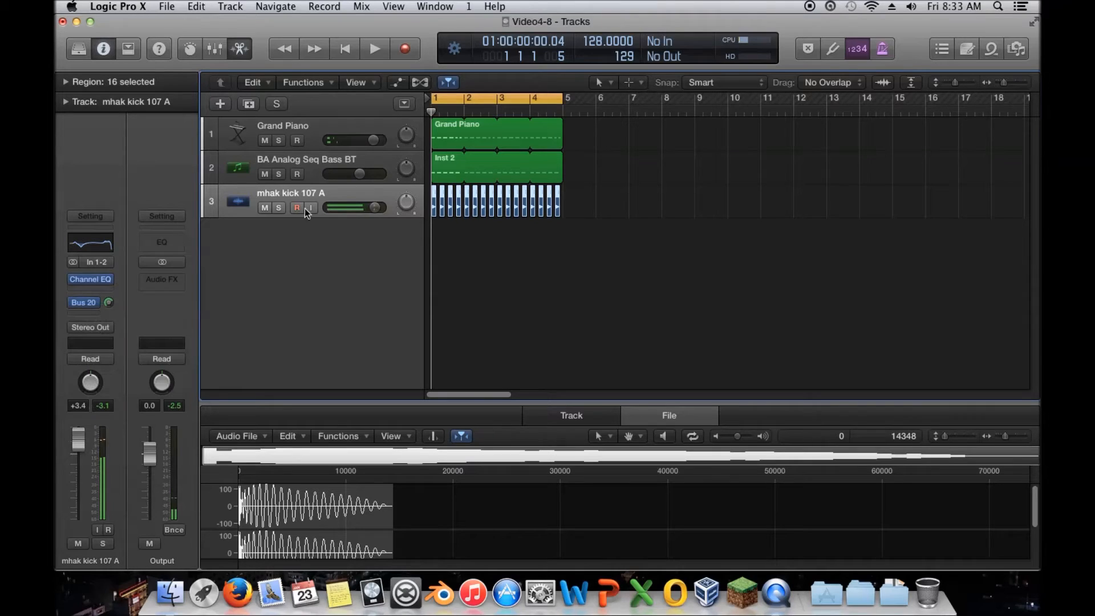
drag(375, 207, 368, 207)
click(374, 49)
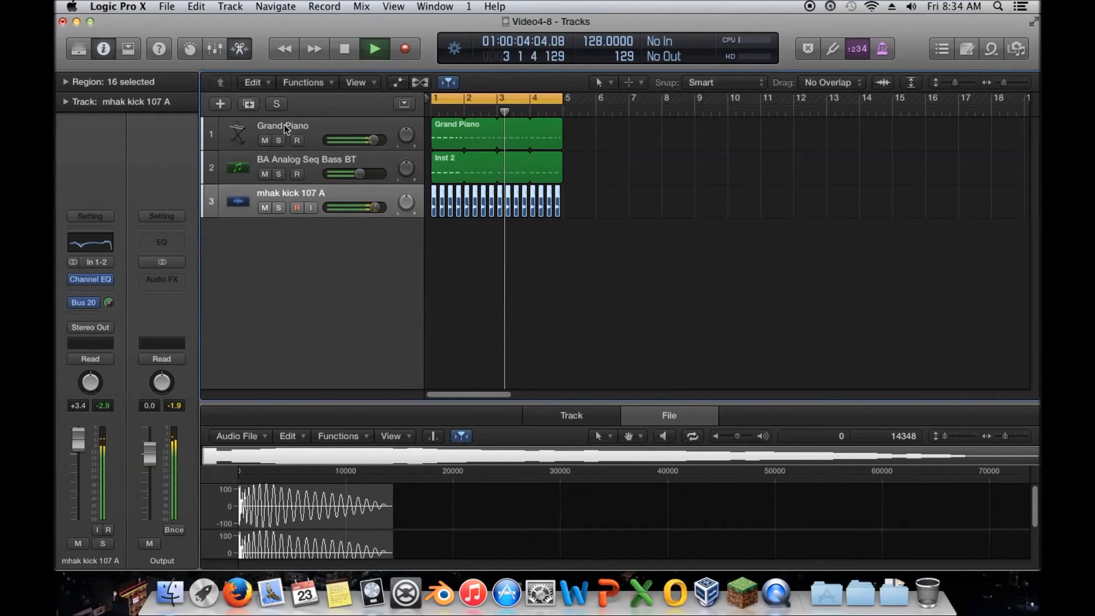
Step: Stop playback and briefly reopen the bass track's Distortion window before closing it
click(336, 50)
click(296, 165)
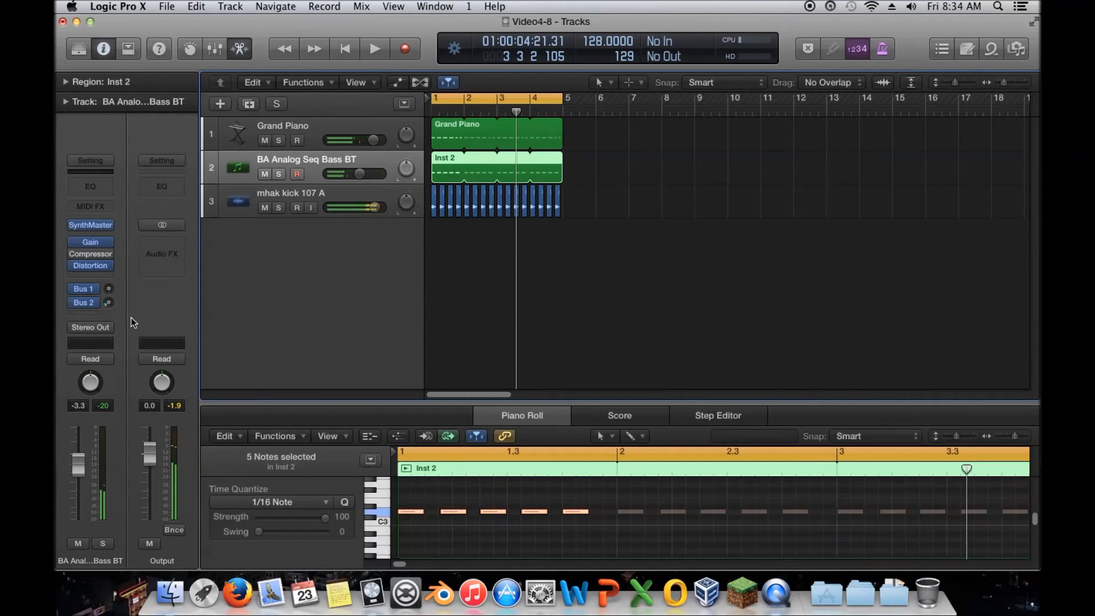
click(90, 266)
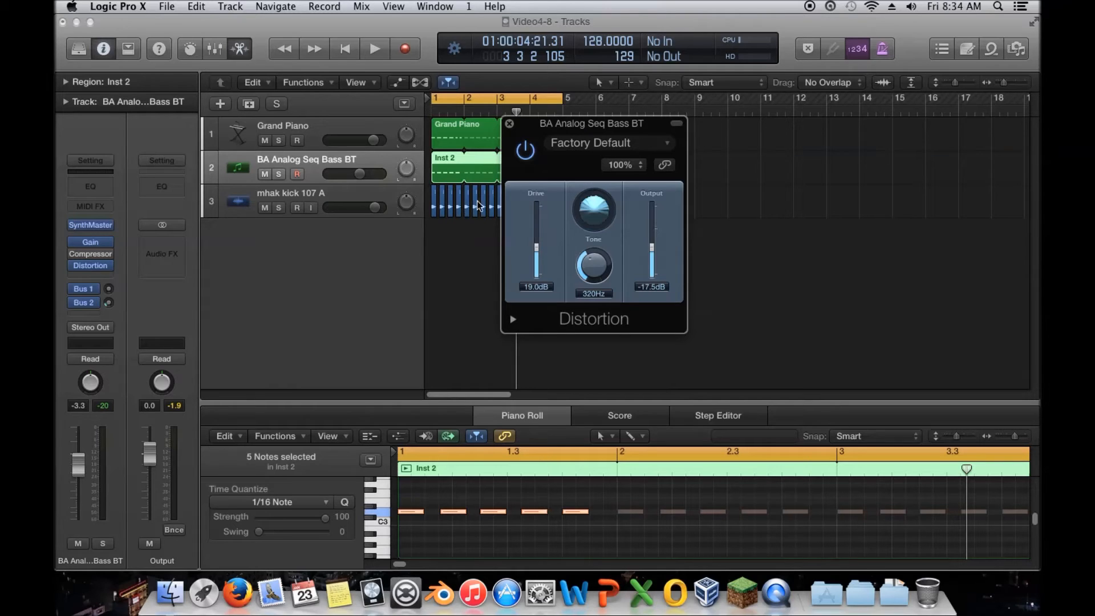
click(509, 124)
Step: Select the Grand Piano track and solo it
click(203, 143)
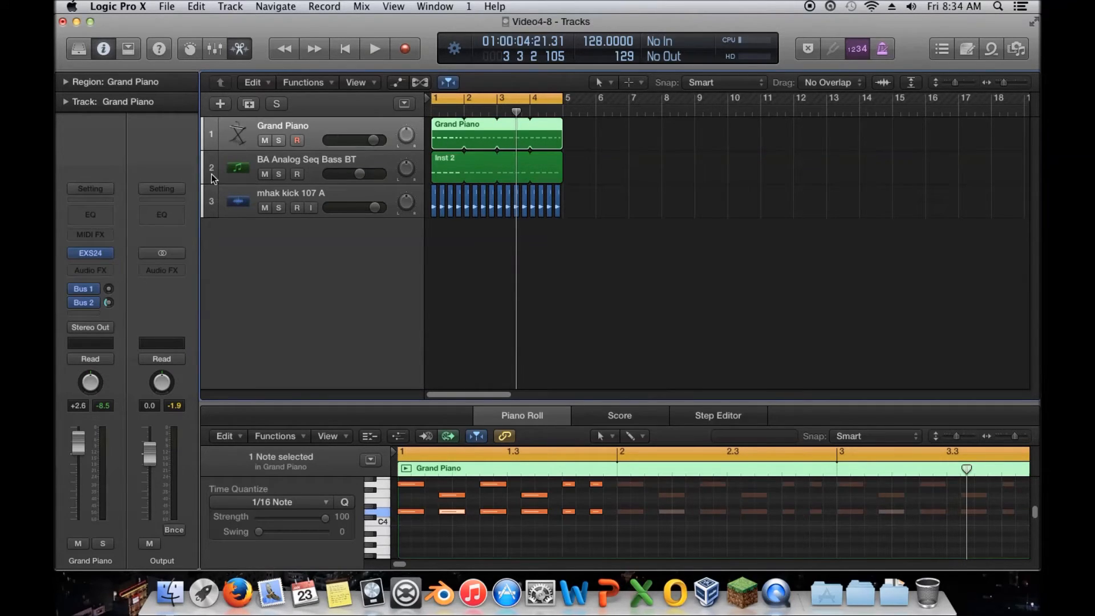
click(105, 271)
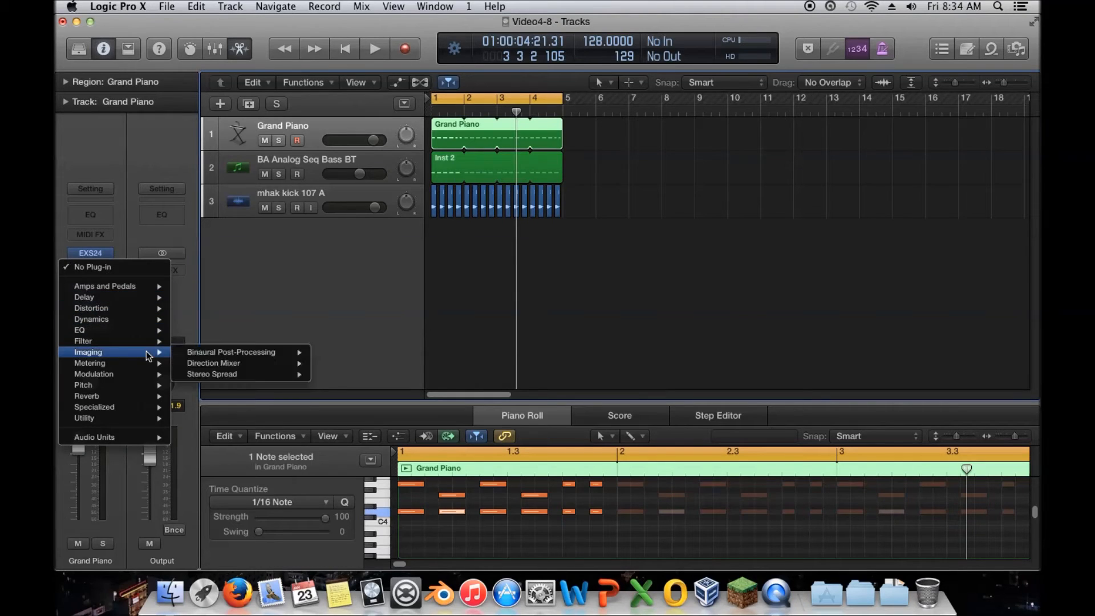
click(152, 168)
click(279, 141)
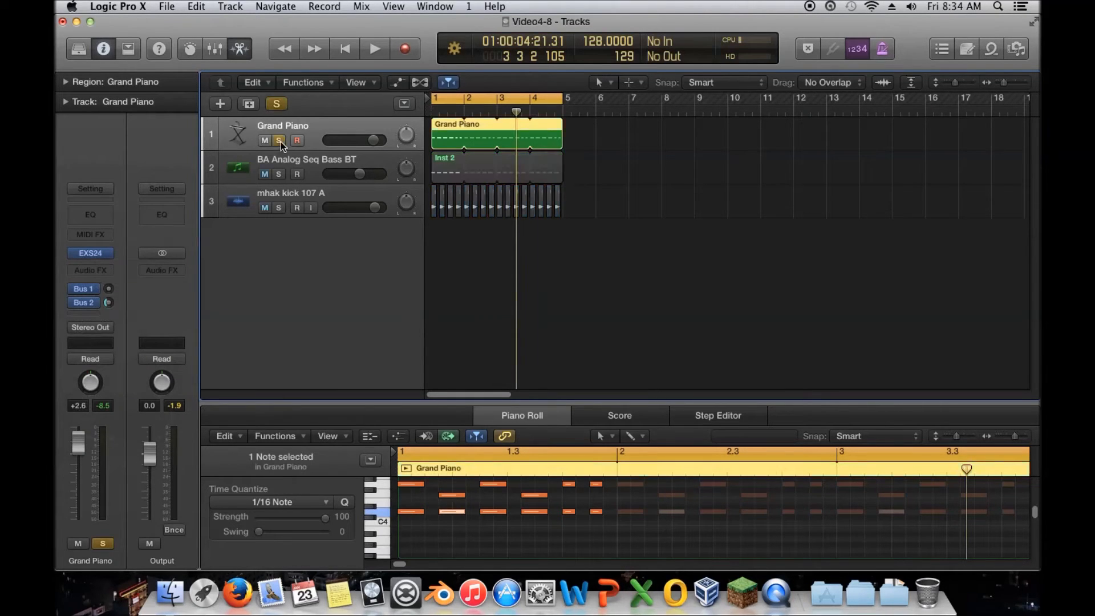
Step: Start playback and insert a stereo Distortion II plugin on the Grand Piano track
click(376, 49)
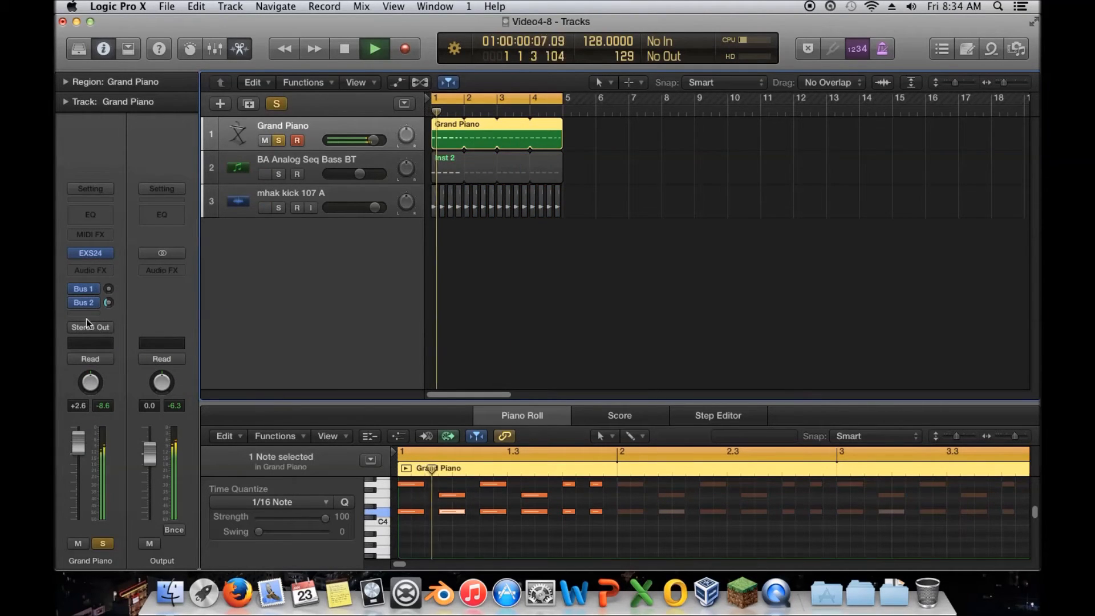
click(96, 271)
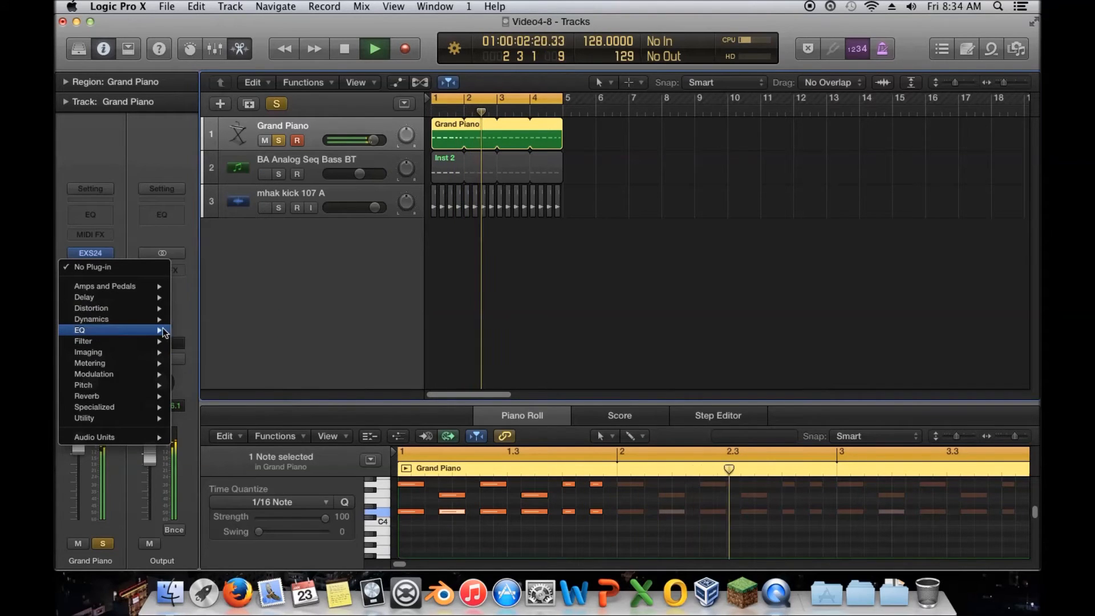
mouse_move(146, 308)
mouse_move(219, 313)
mouse_move(254, 342)
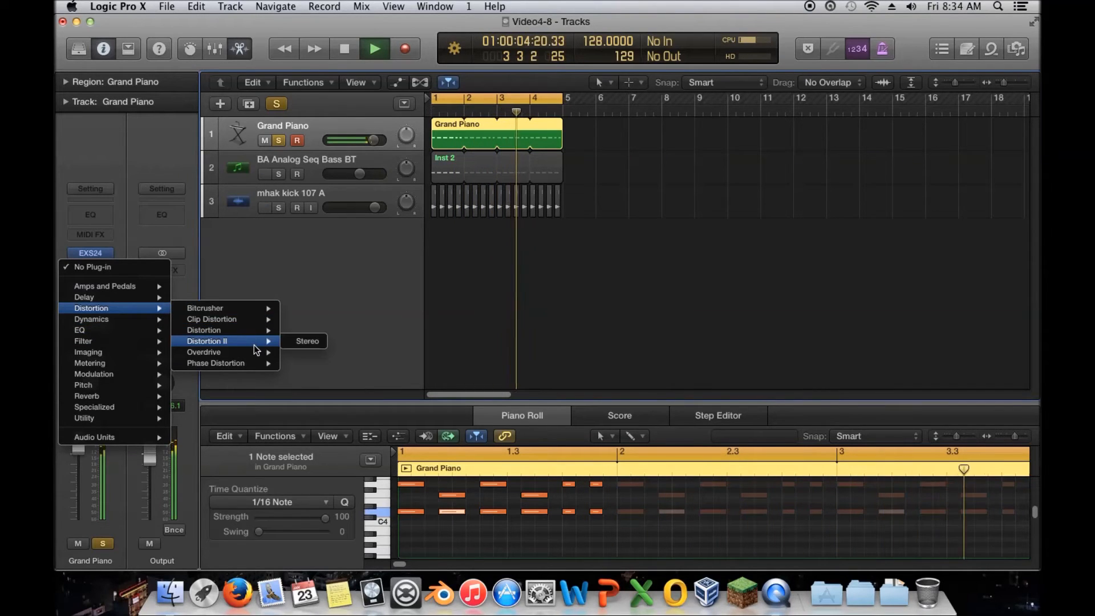
click(321, 345)
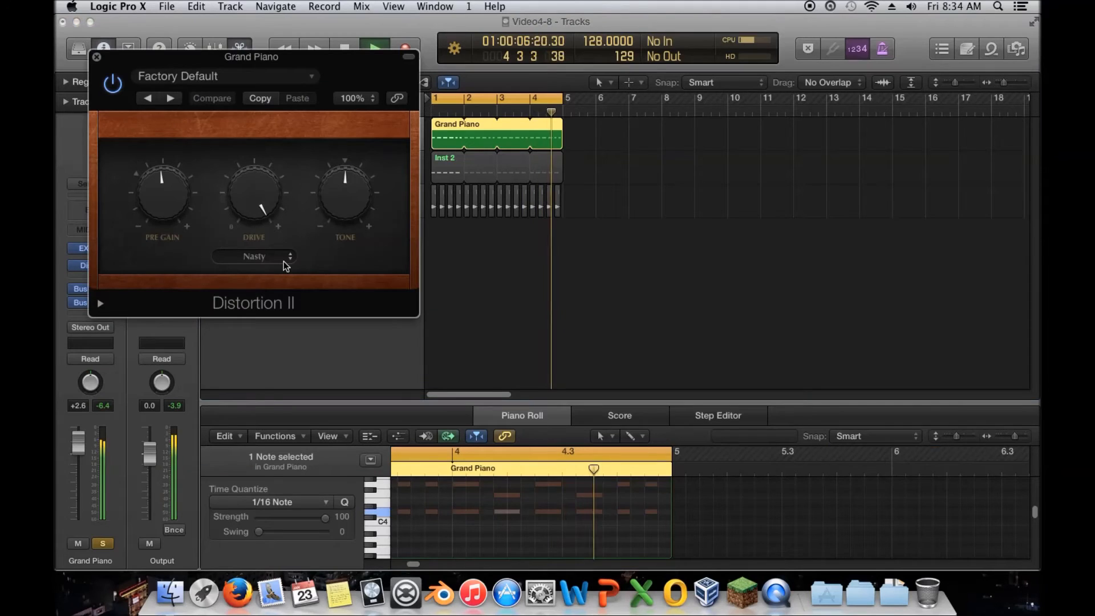
Step: Try the Distortion II modes Bity and Growl, finishing with the Class AB₁ hard mode
click(267, 260)
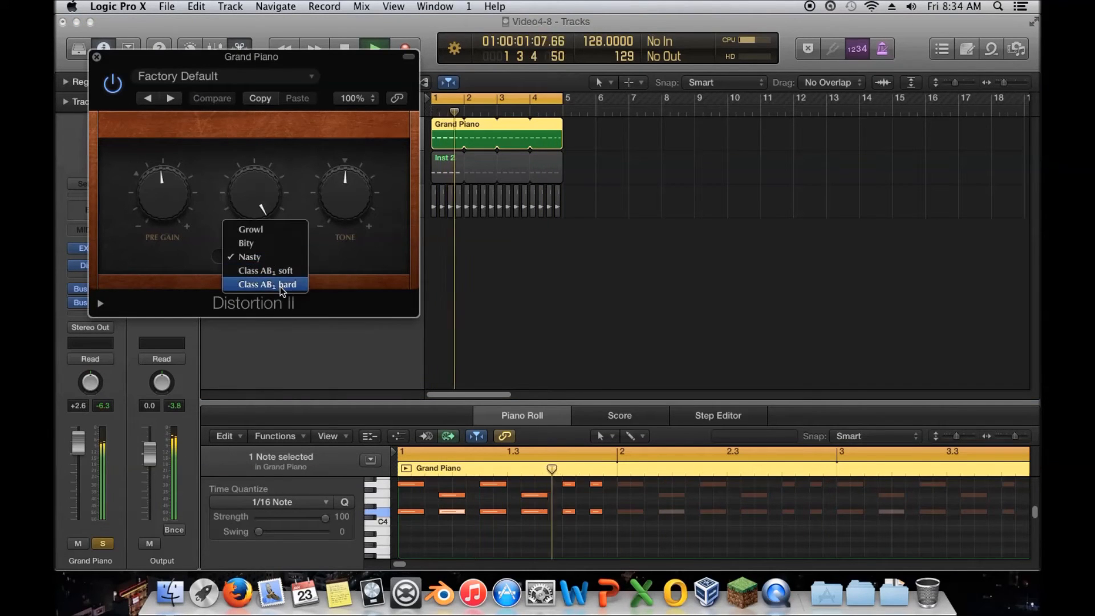
click(279, 244)
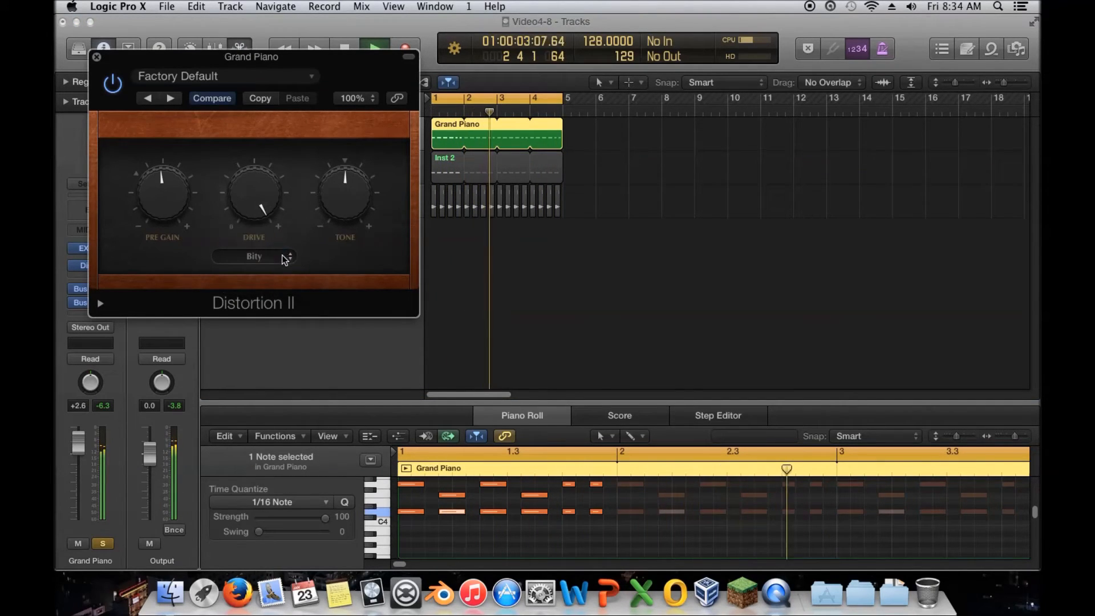
click(269, 252)
click(270, 244)
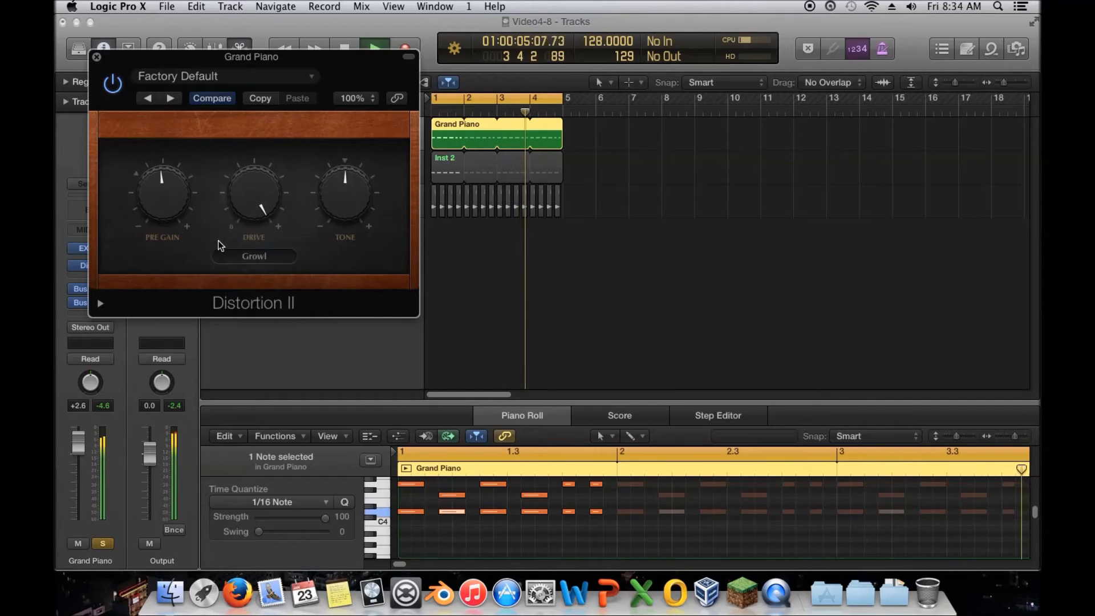
click(231, 256)
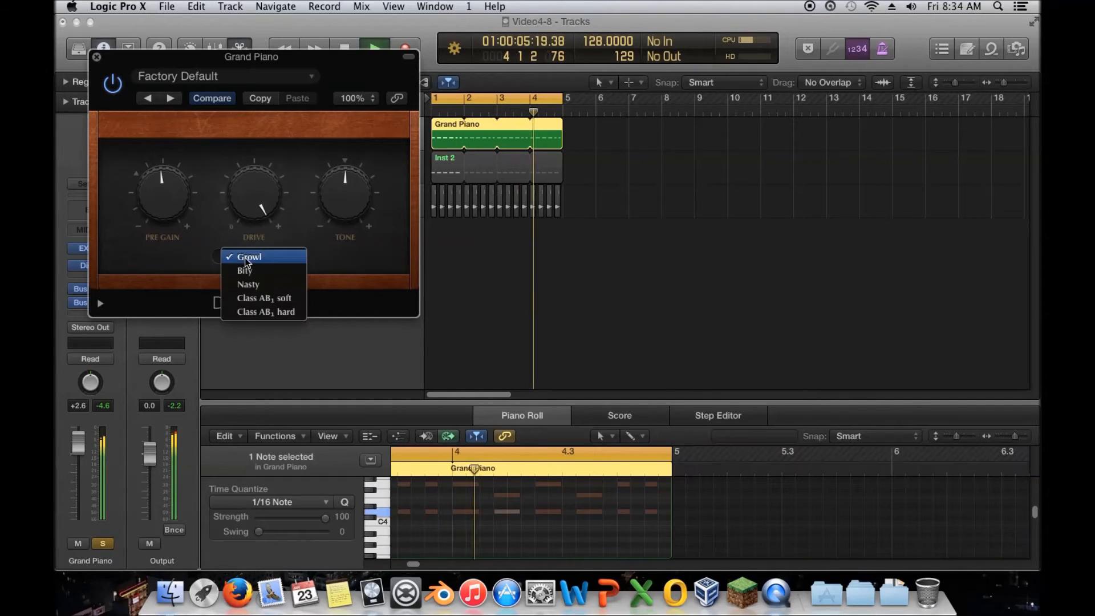
click(285, 311)
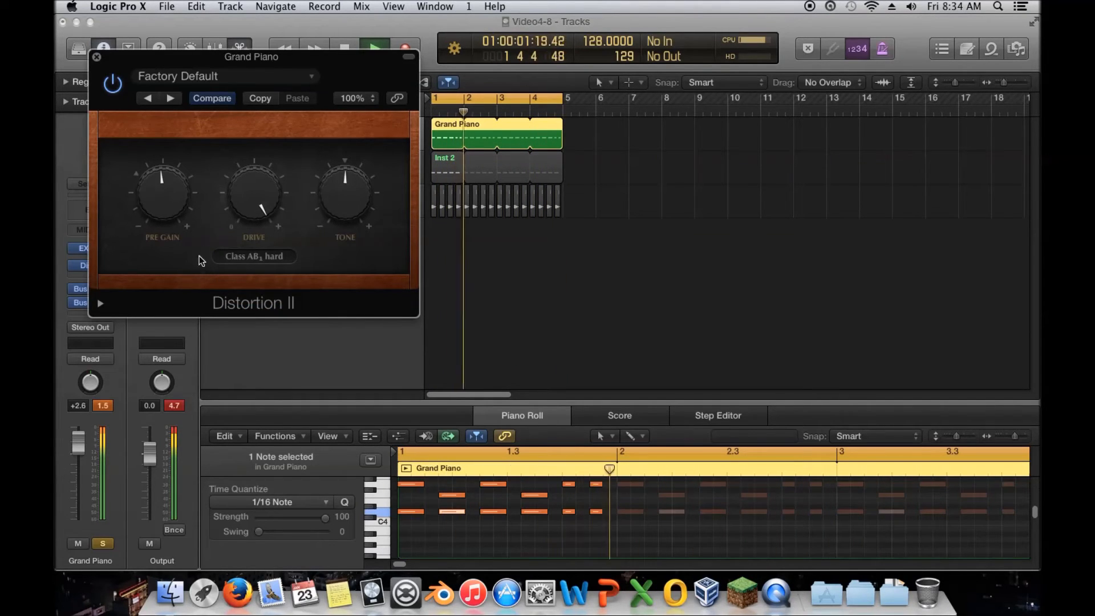
Step: Expand the Distortion II extra parameters, set Distortion Output Level to -9.0 dB and turn the Tone knob up
click(101, 304)
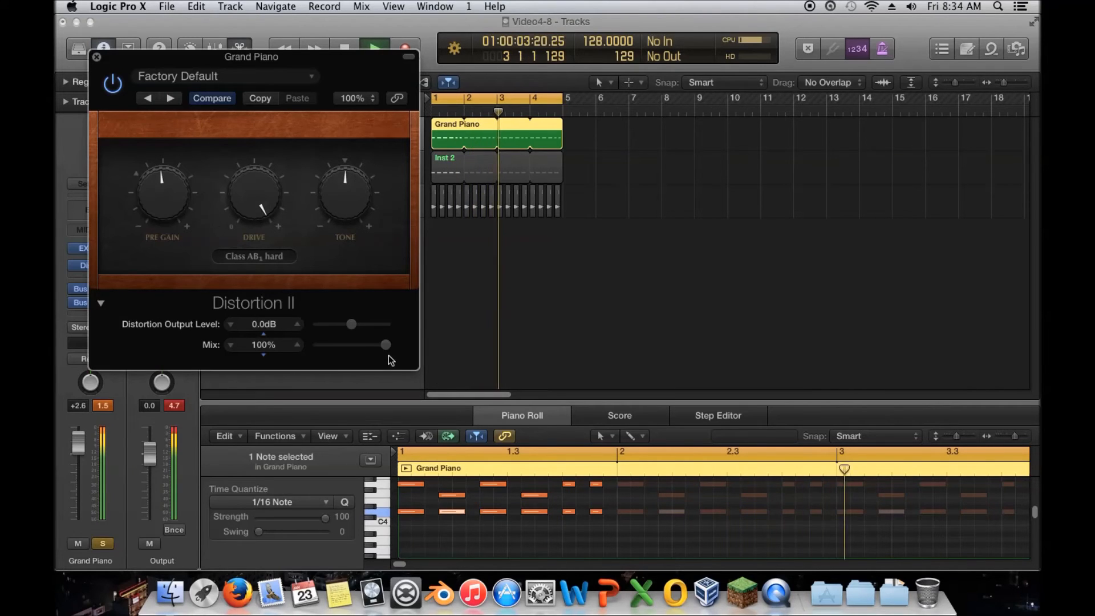
drag(349, 327, 340, 326)
drag(341, 196, 341, 143)
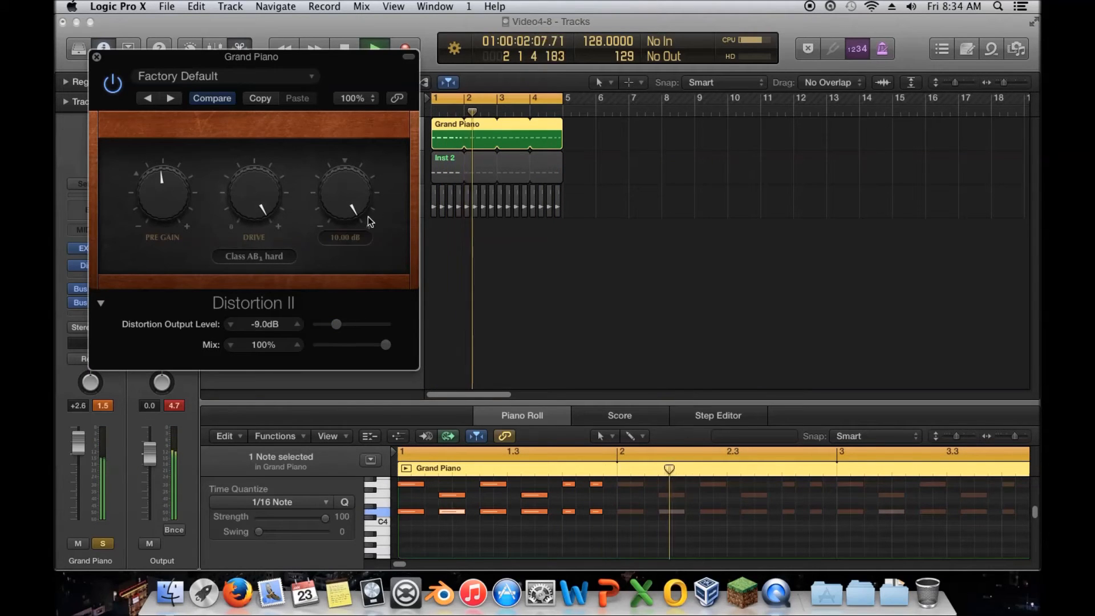
Step: Move the Distortion II window aside, reset the output peak indicator and stop playback
drag(185, 61, 643, 70)
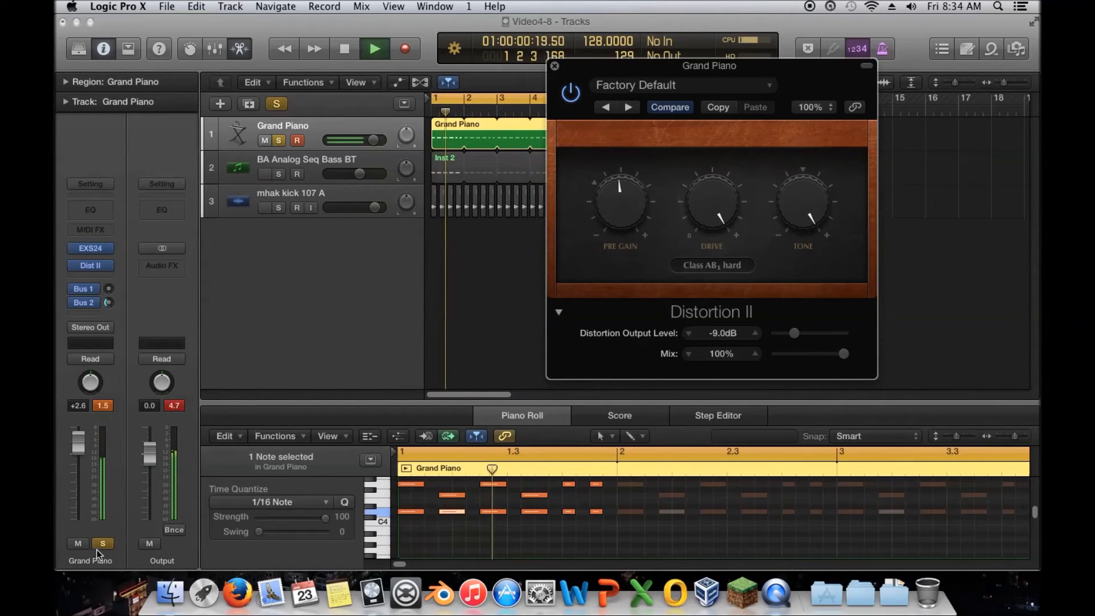
click(175, 405)
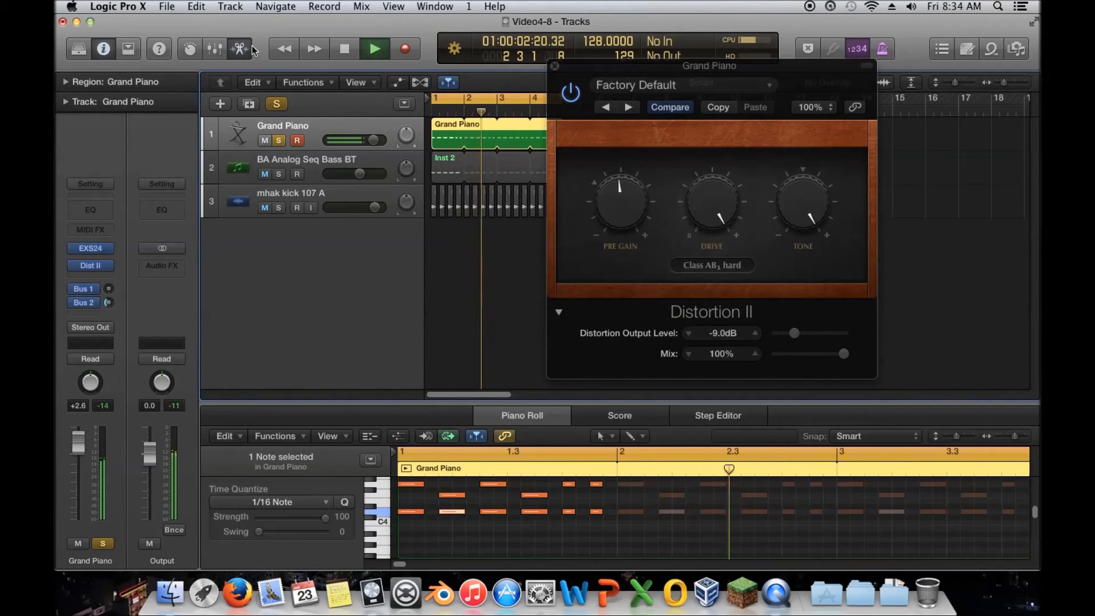
key(space)
Step: Insert a Linear Phase EQ on the Grand Piano channel and cut the 520 Hz band by -24 dB
click(103, 277)
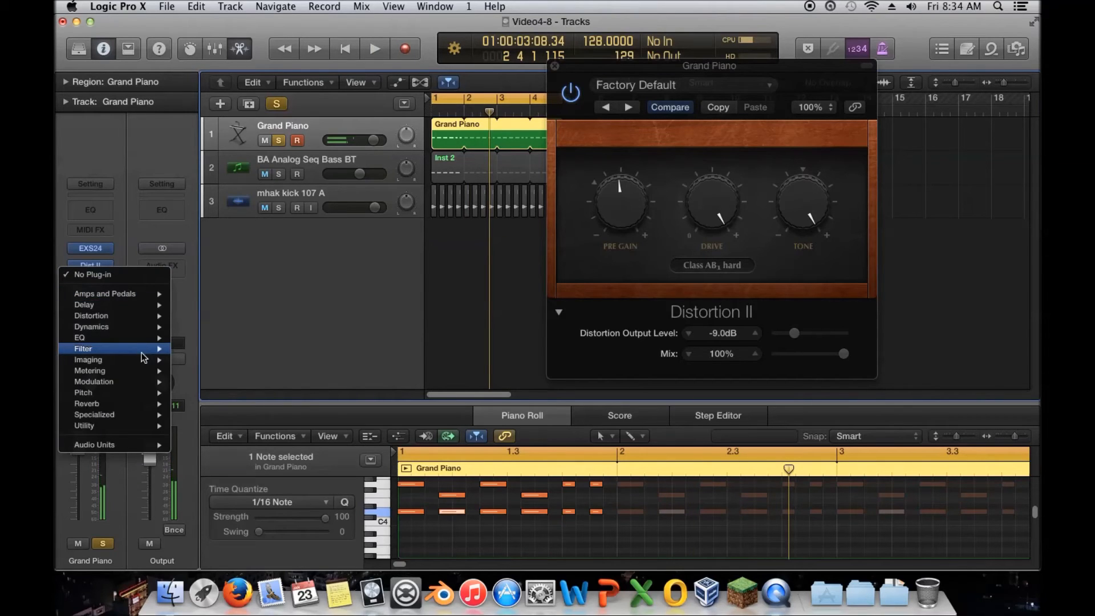
mouse_move(145, 338)
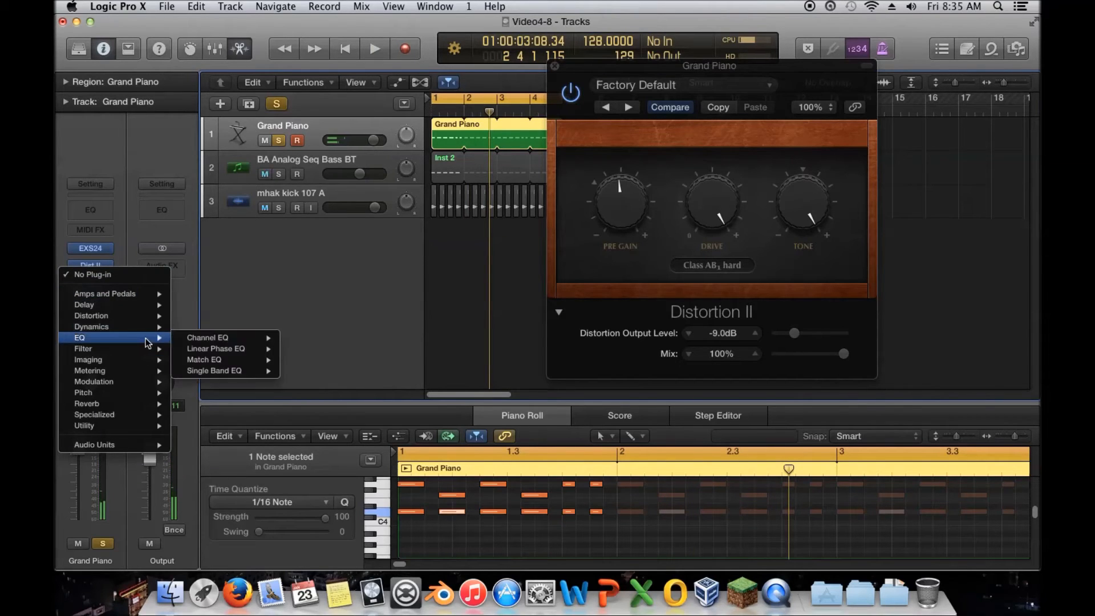
click(158, 213)
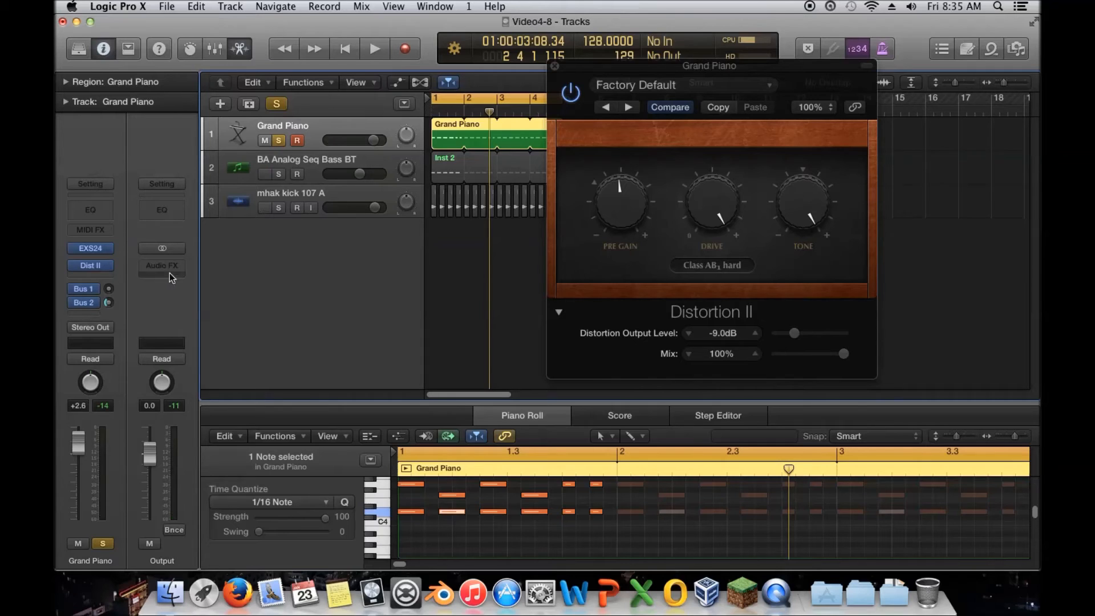
click(100, 279)
mouse_move(145, 337)
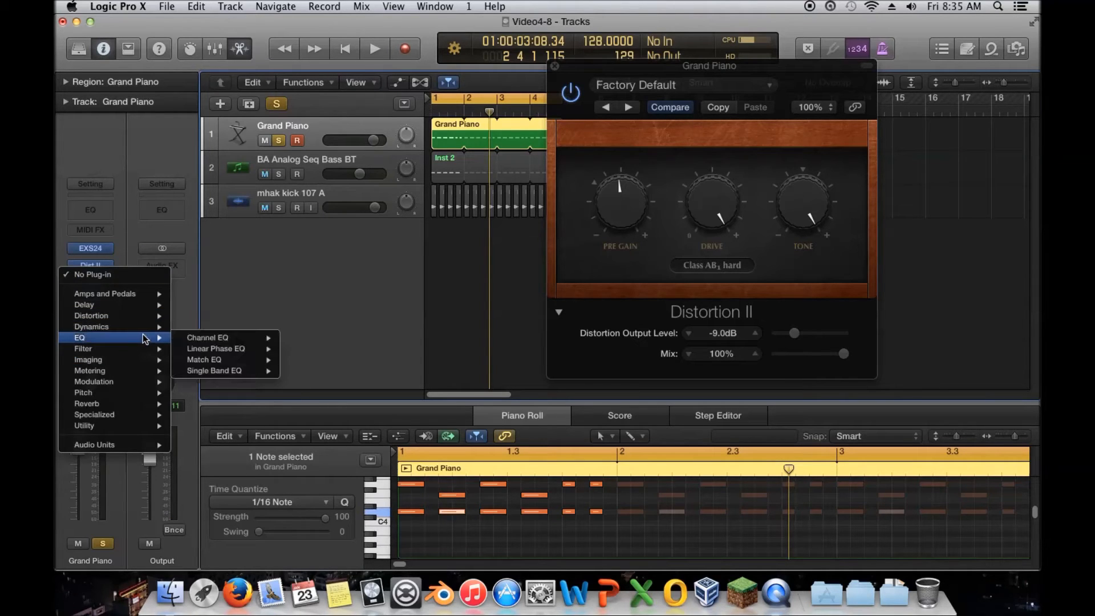
click(303, 349)
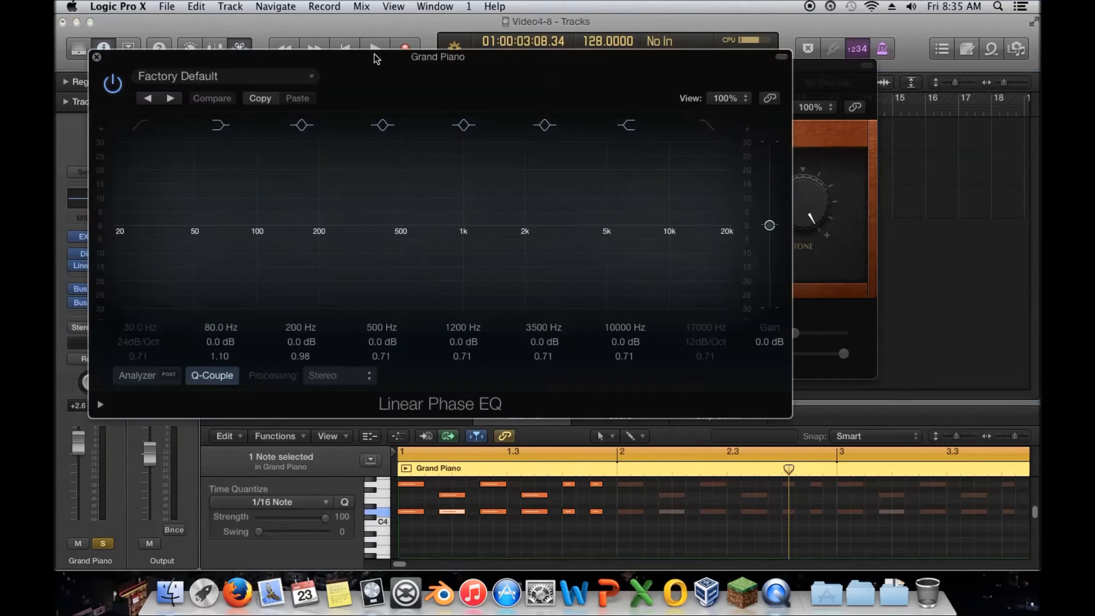
drag(403, 226, 412, 351)
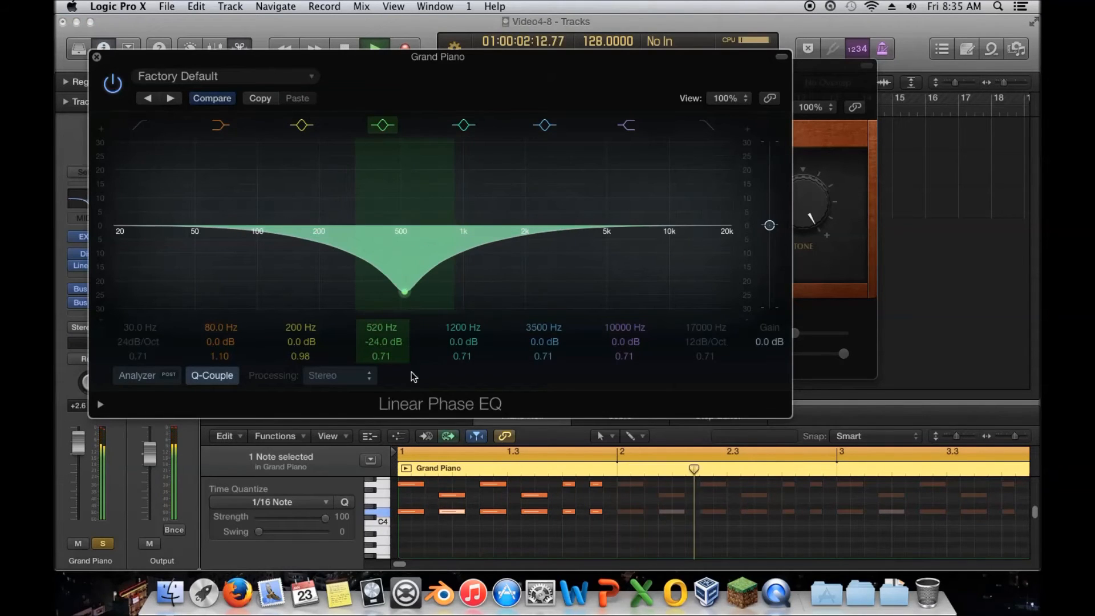
Step: Insert a stereo Distortion plugin in the next Grand Piano audio effect slot
click(93, 261)
click(102, 276)
mouse_move(129, 321)
mouse_move(239, 339)
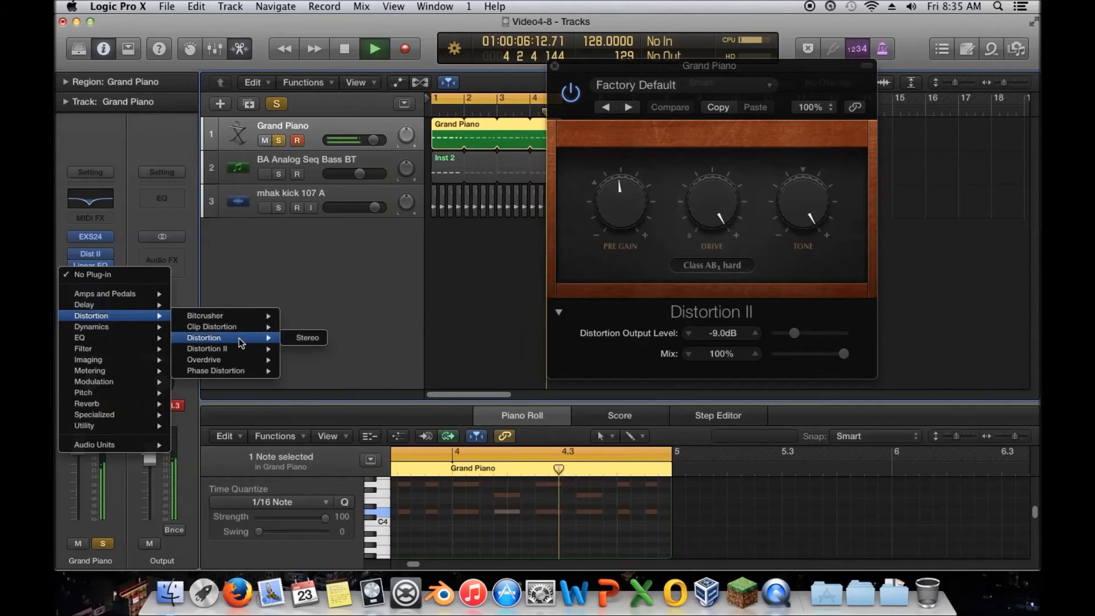
click(302, 338)
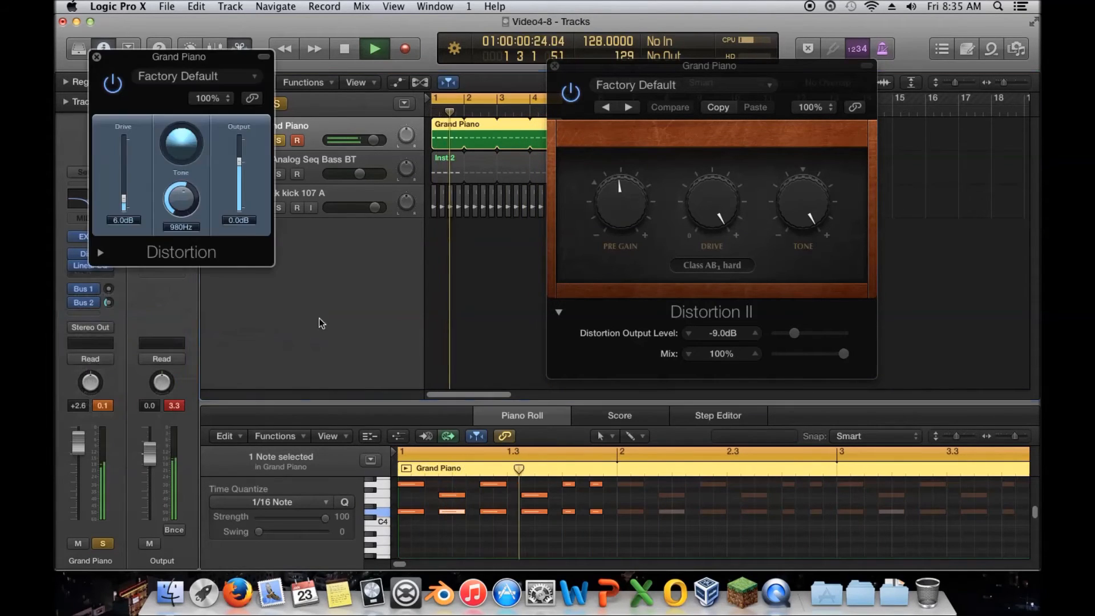
Step: Set the Distortion's Drive to 17.5 dB, Output to -3.5 dB and Tone to 240 Hz
drag(124, 201, 125, 191)
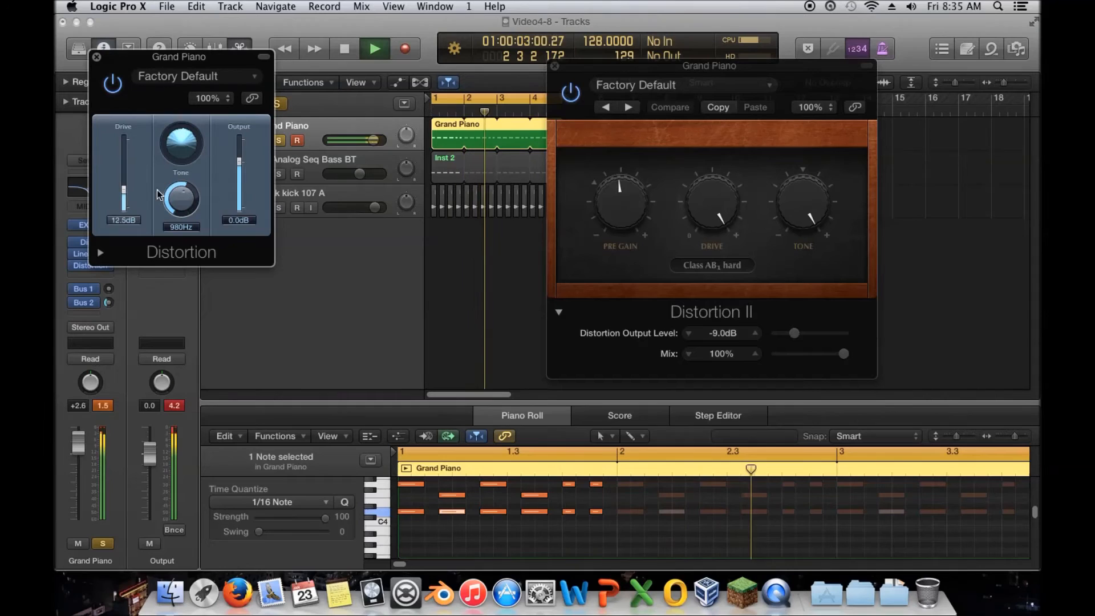
drag(239, 162, 240, 166)
drag(187, 198, 185, 234)
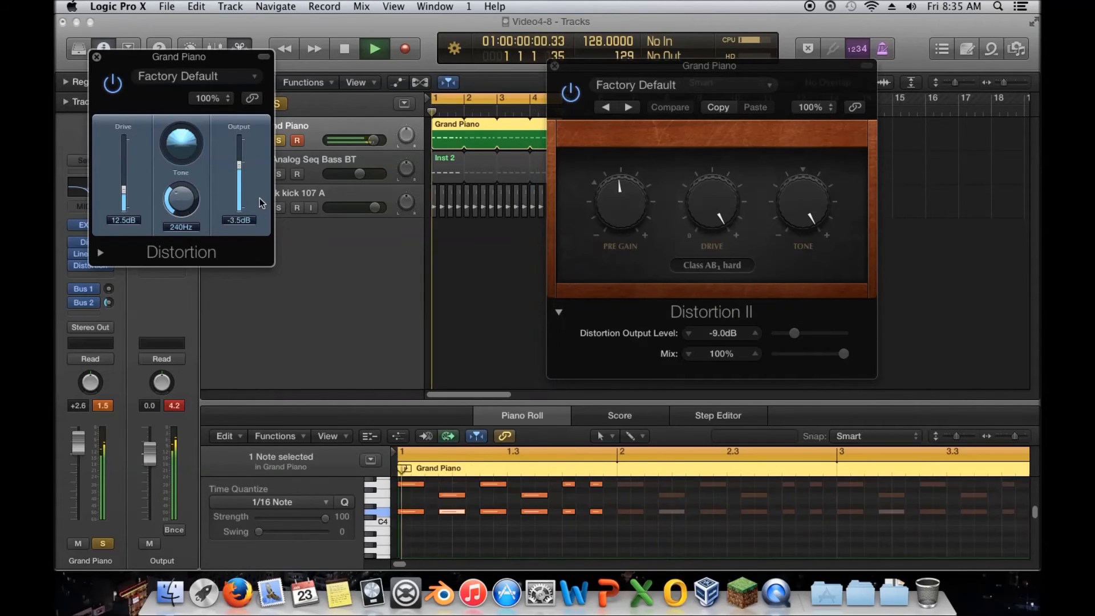
drag(125, 192, 126, 186)
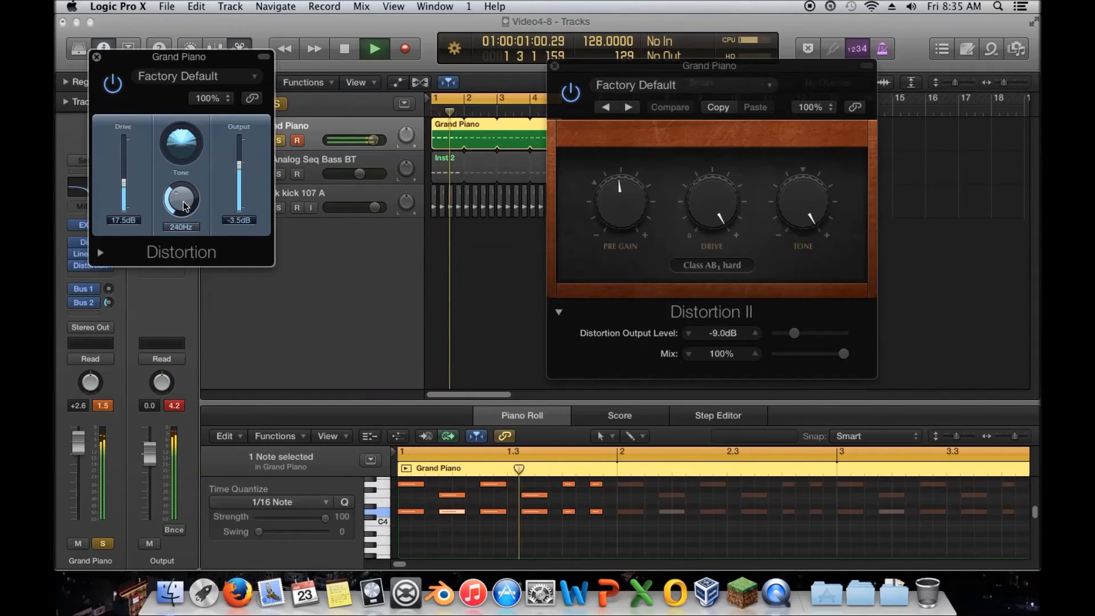
Step: Close the Distortion and Distortion II windows and unsolo the Grand Piano track
click(97, 57)
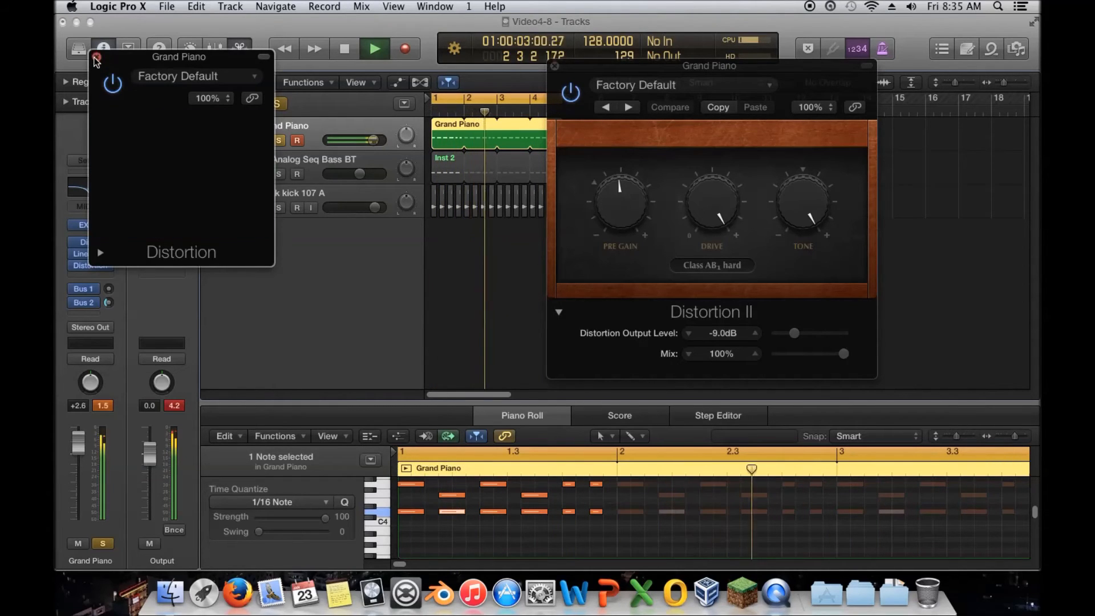
click(344, 53)
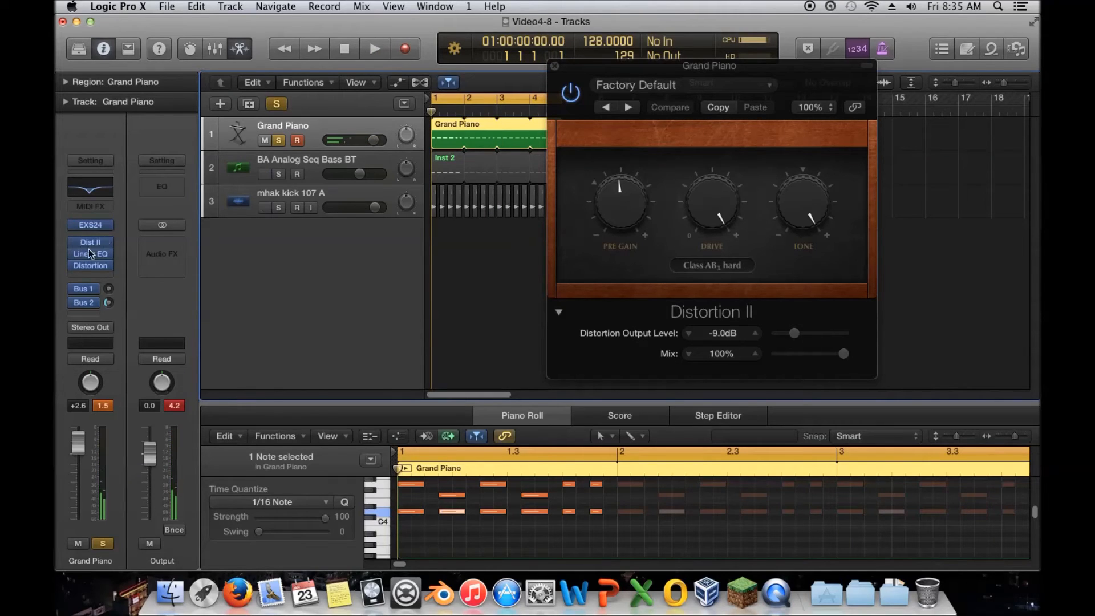
click(554, 68)
click(279, 140)
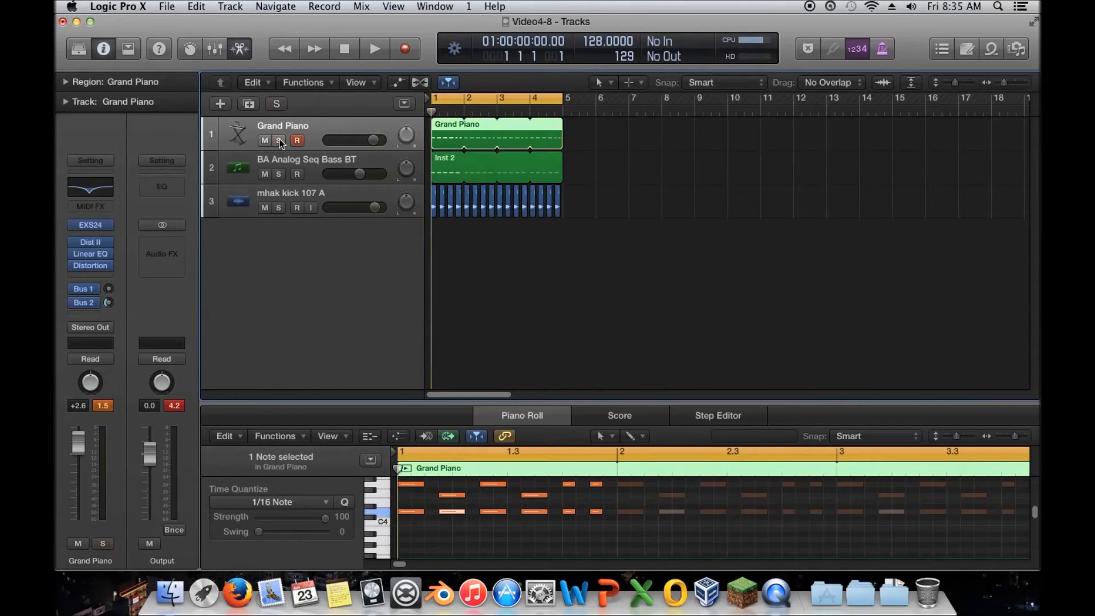
Step: Remove the Distortion, Linear Phase EQ and Distortion II plugins from the Grand Piano channel
click(109, 266)
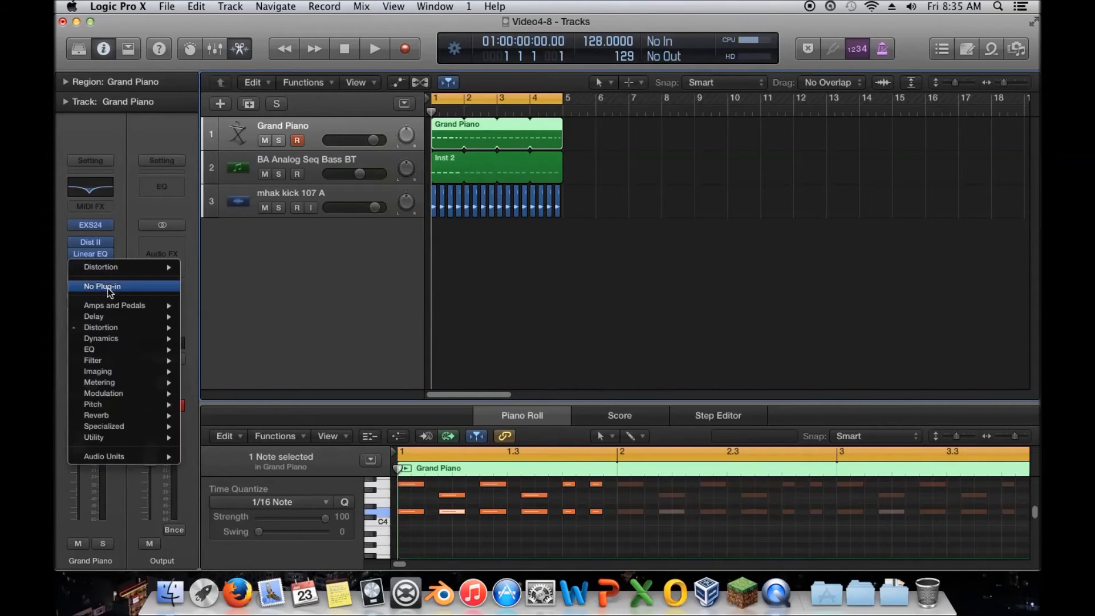
click(96, 285)
click(108, 267)
click(106, 285)
click(108, 265)
click(108, 287)
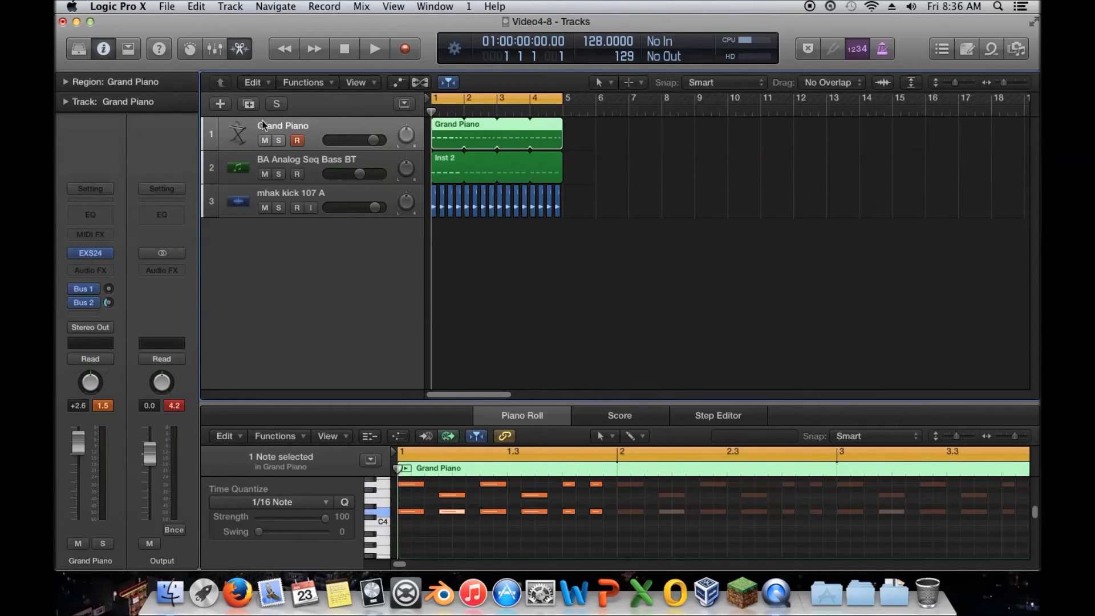
Step: Solo the Grand Piano track and start playback
click(278, 140)
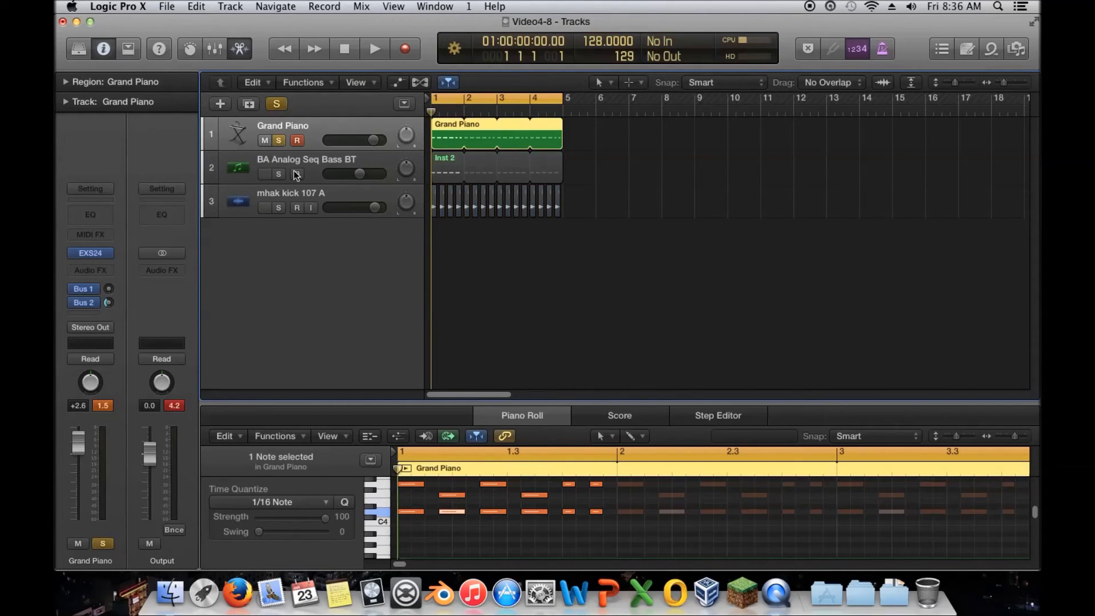
key(space)
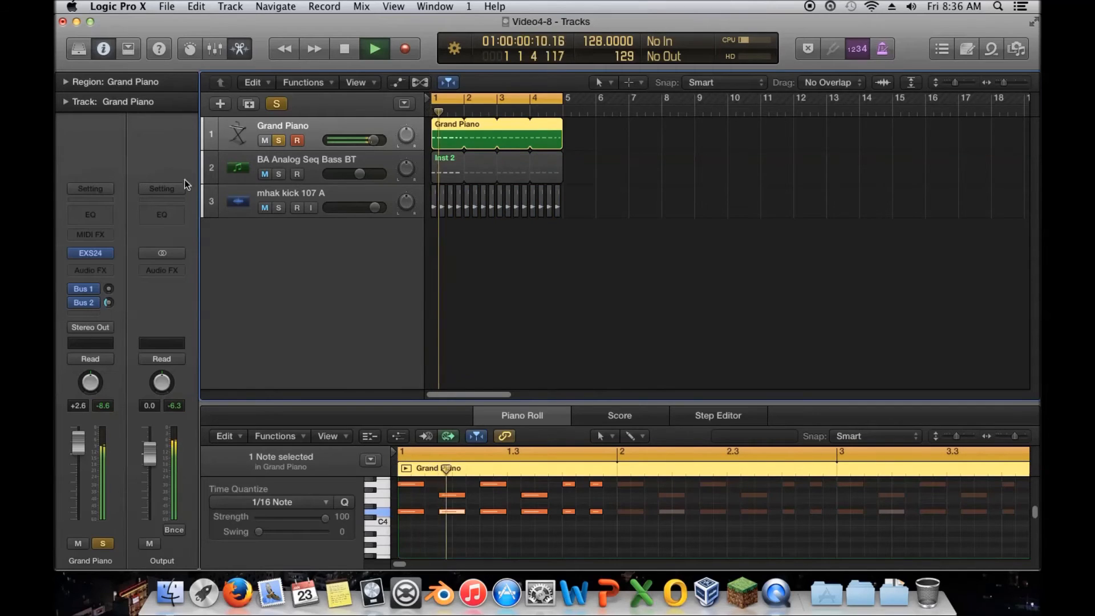
Step: Add a Channel EQ to the piano, enable its Analyzer, move the high band to 7600 Hz and close it
click(99, 208)
click(149, 374)
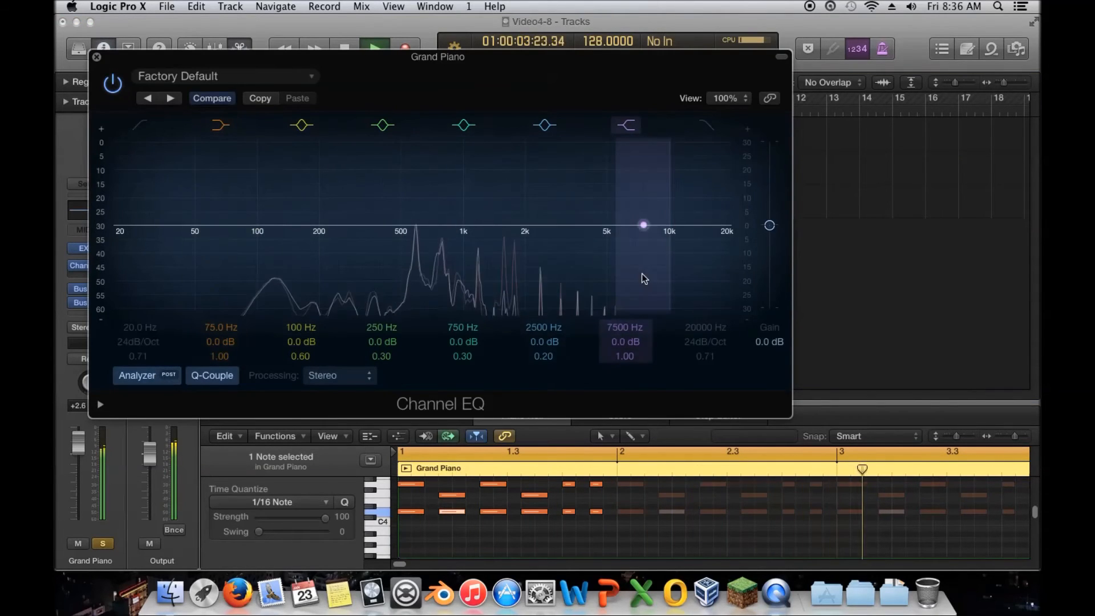
drag(671, 268, 644, 225)
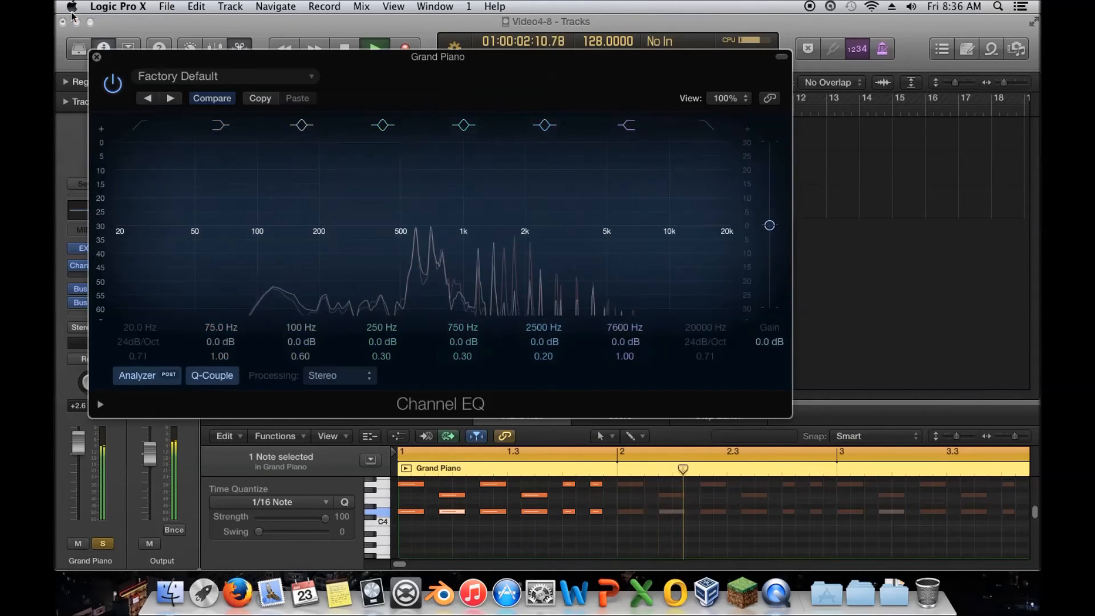
key(super+w)
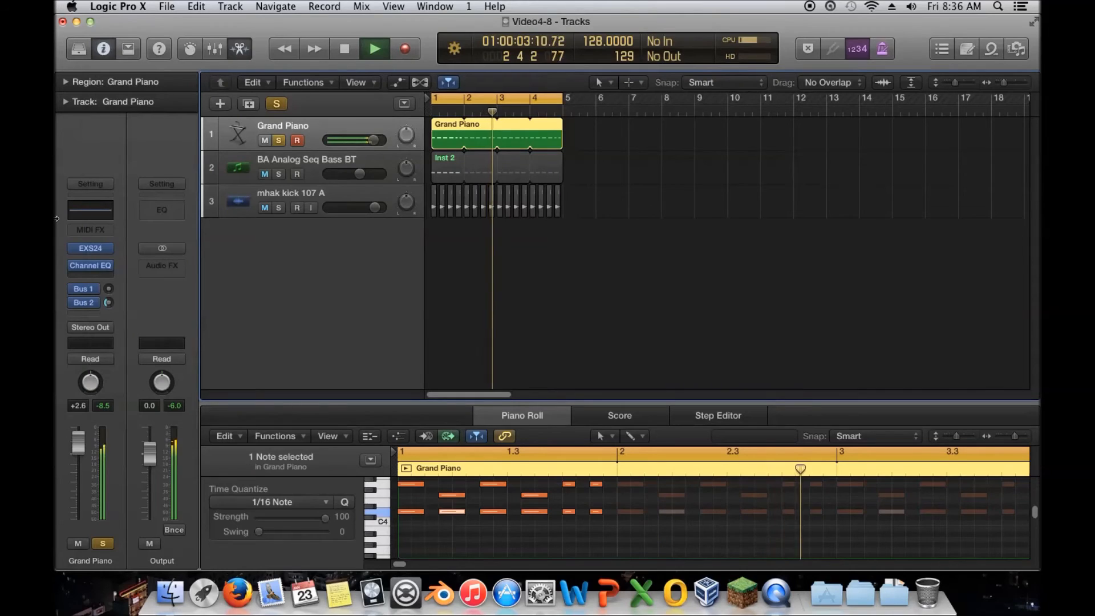
Step: Insert a stereo Distortion plugin on the Grand Piano channel
click(108, 276)
mouse_move(137, 317)
mouse_move(240, 337)
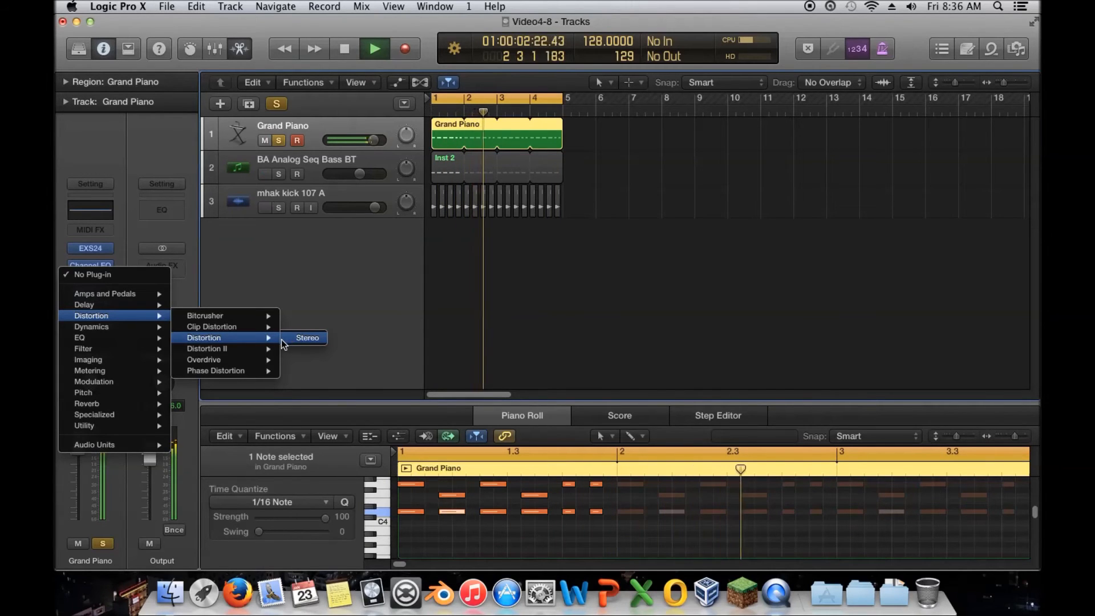
click(308, 339)
Step: Set the Distortion's Tone to 20000 Hz, Drive to 4.0 dB and Output to about -8 dB
drag(185, 202, 221, 177)
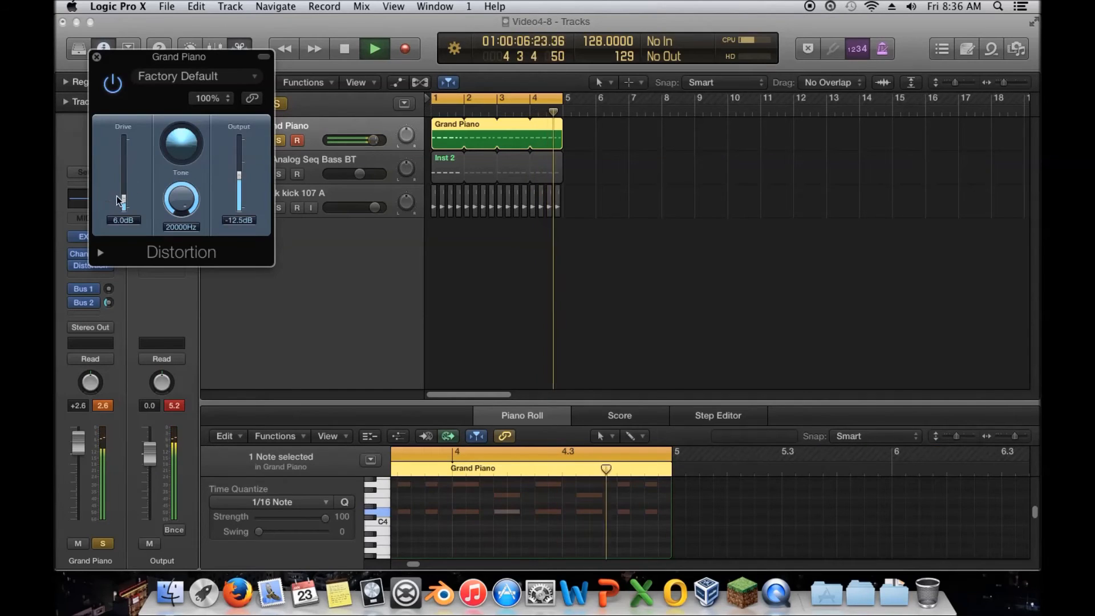
drag(120, 201, 121, 205)
drag(239, 173, 246, 176)
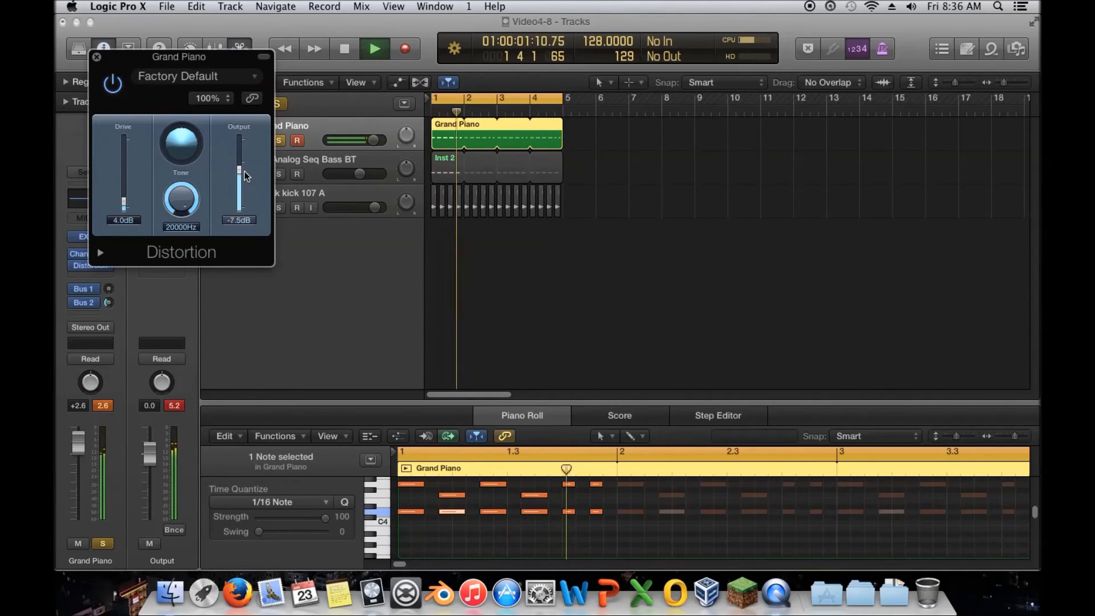
drag(238, 167, 237, 171)
Step: Bypass the Distortion plugin and switch it back on to compare
click(114, 84)
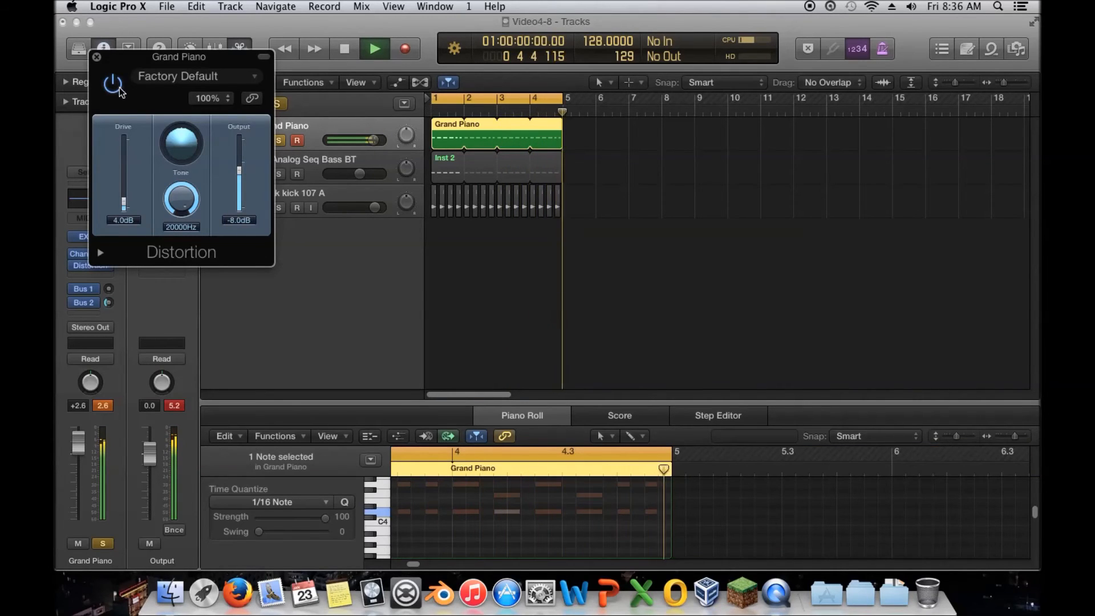
click(108, 90)
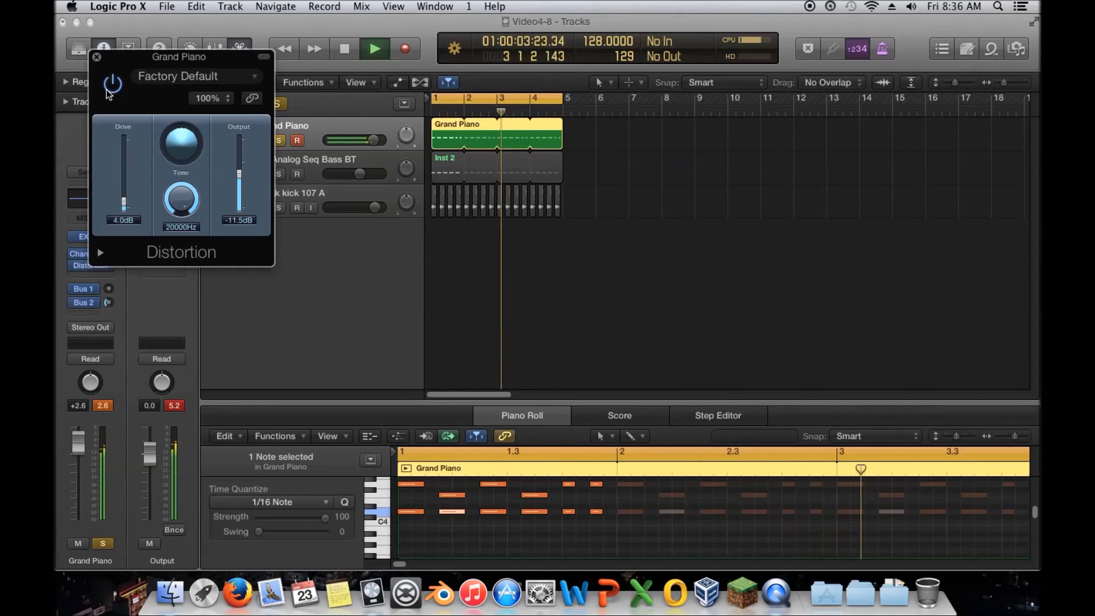
Step: Close the Distortion window and replace that insert on the Grand Piano with a stereo Bitcrusher
click(96, 57)
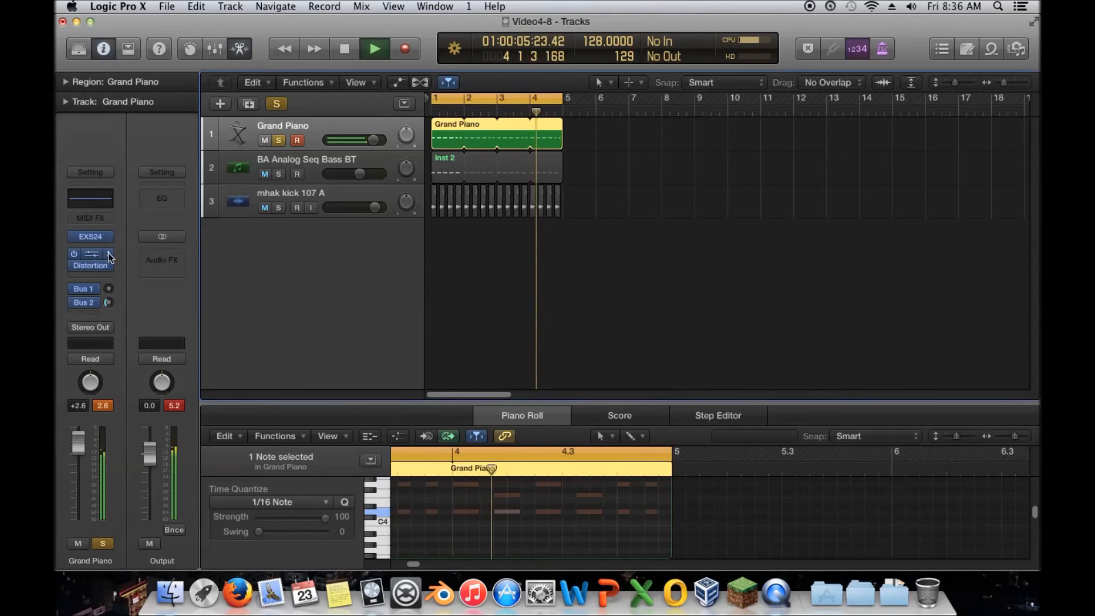
click(109, 266)
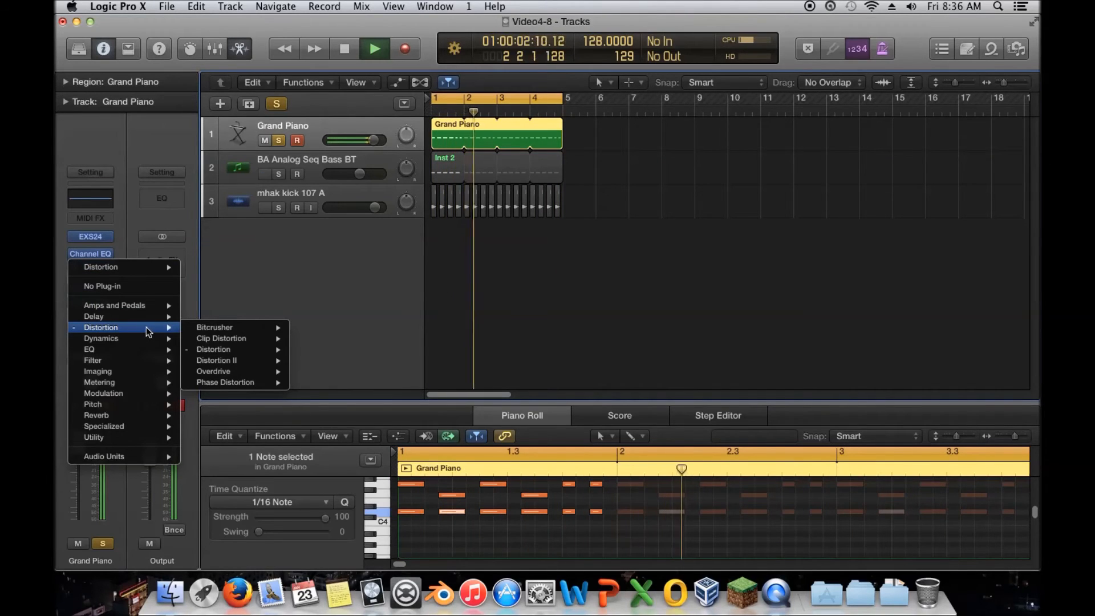
mouse_move(231, 341)
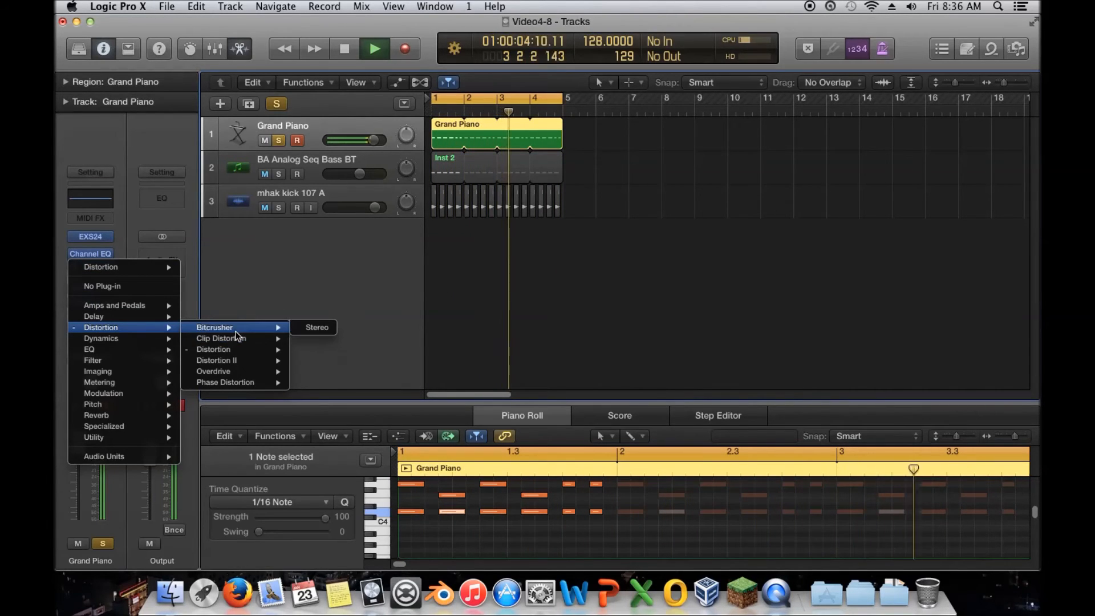
click(295, 328)
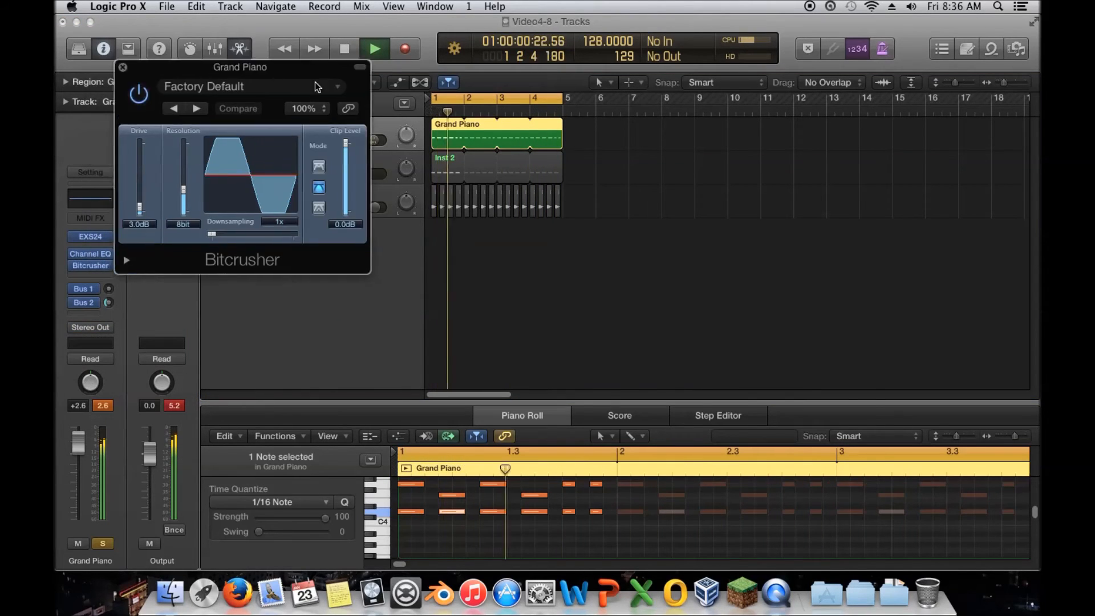
Step: Play the project and set the Bitcrusher's Downsampling to 3x, then close the plugin and stop playback
drag(676, 268, 443, 206)
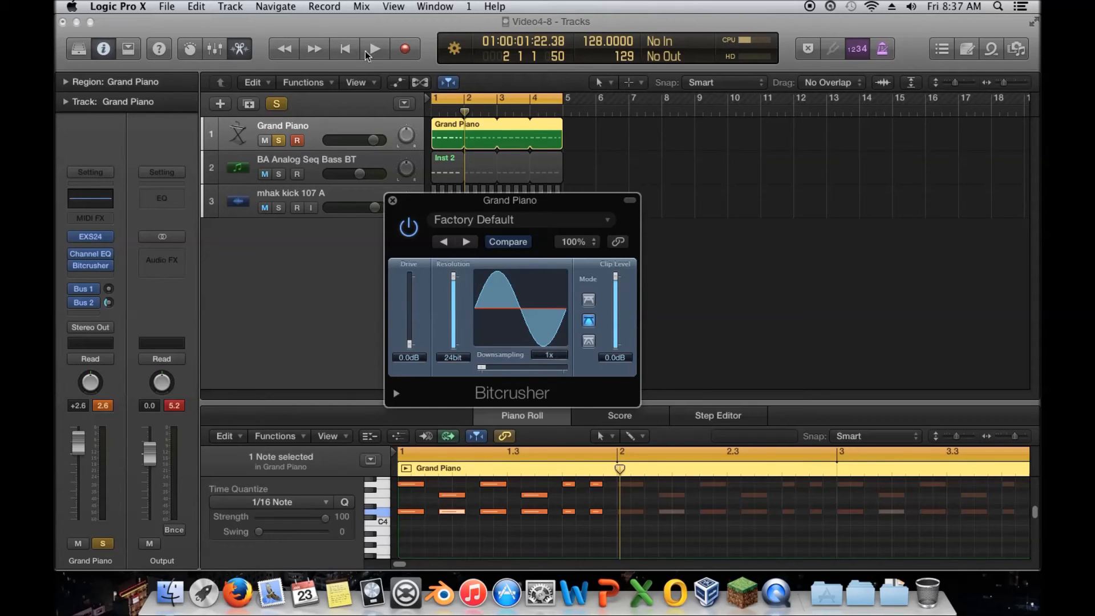
key(space)
drag(484, 372, 487, 374)
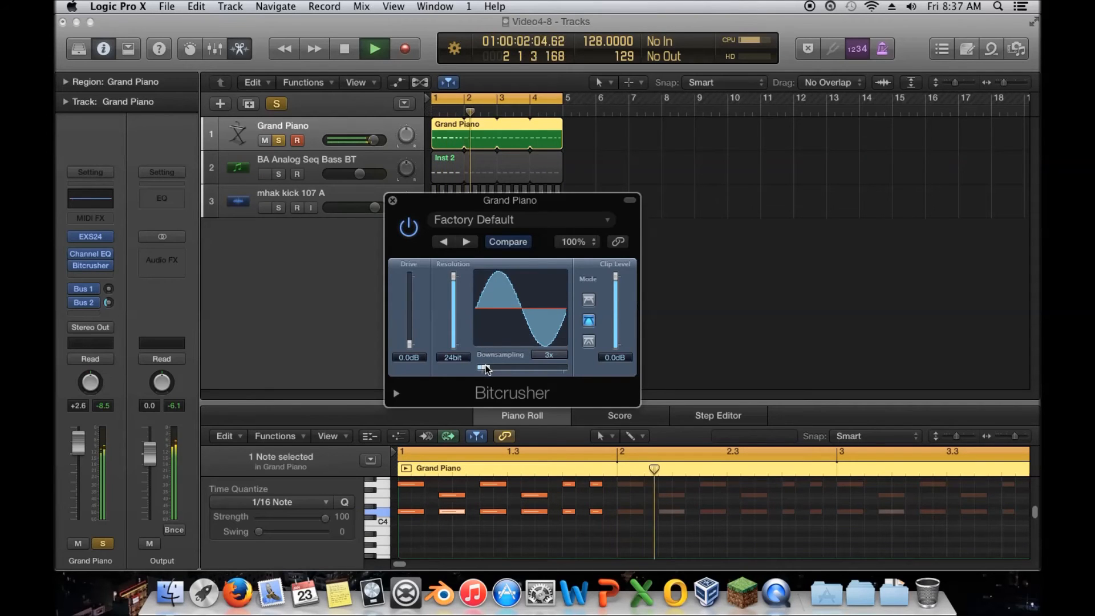
drag(483, 368, 488, 367)
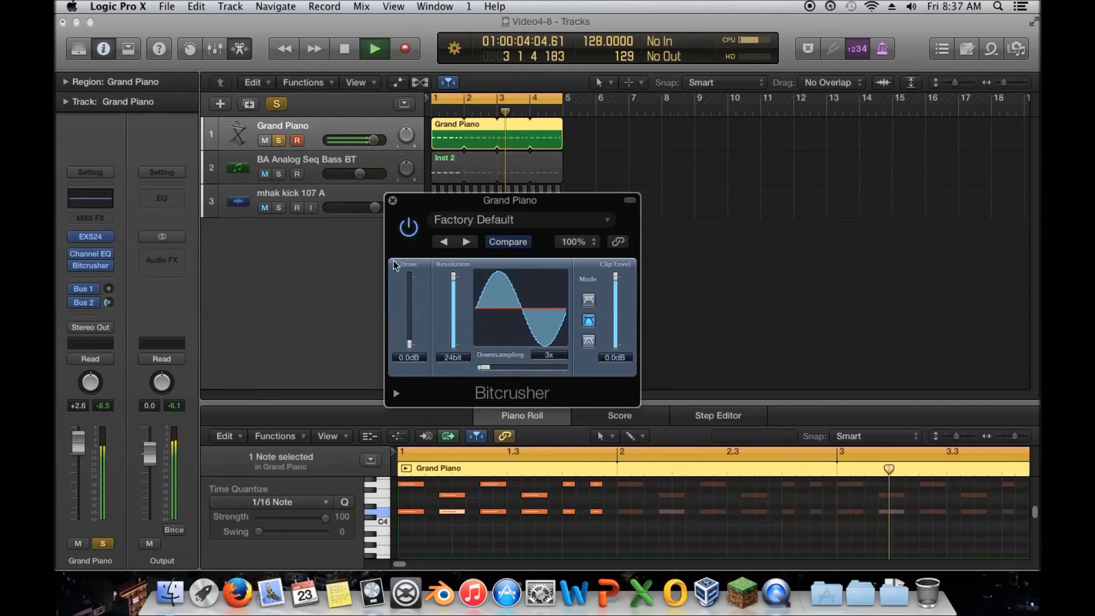
click(393, 201)
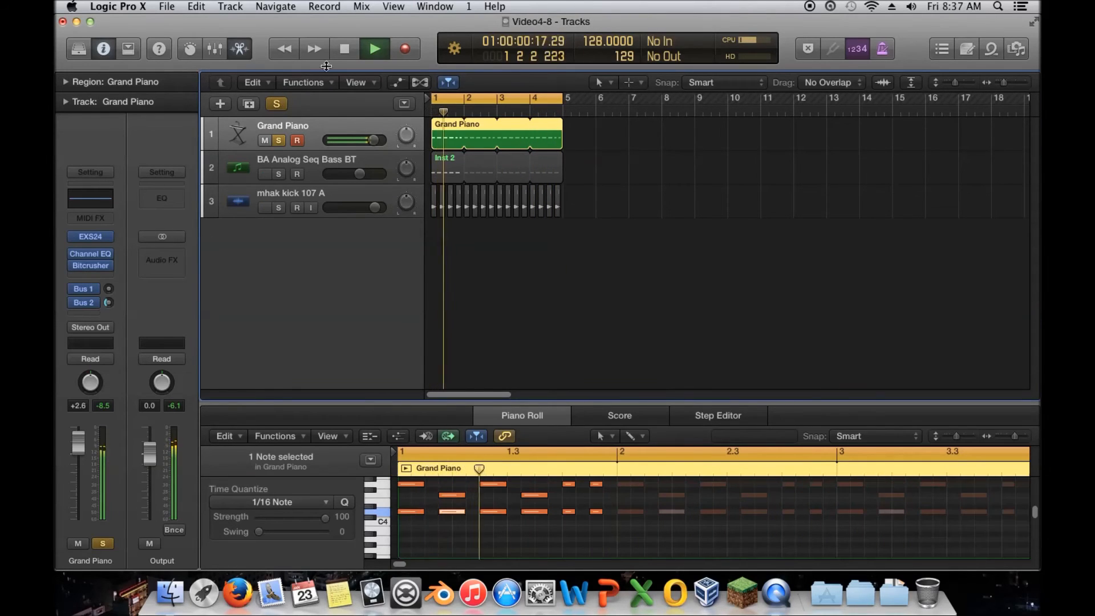
click(344, 49)
Step: Reopen the Bitcrusher plugin window, try lowering its Drive, and close the window
mouse_move(109, 266)
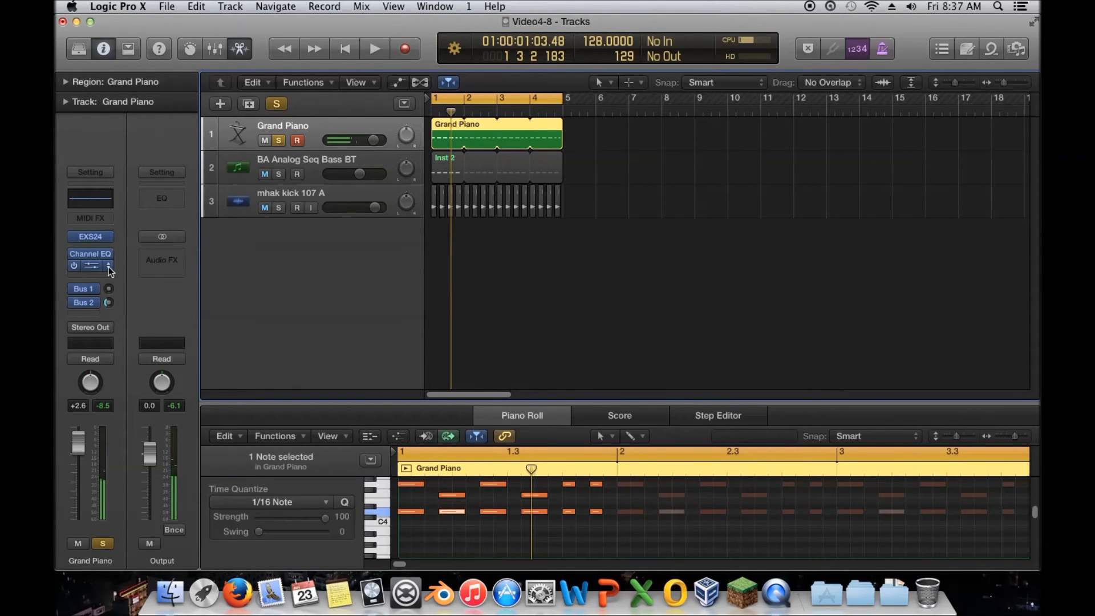
click(109, 266)
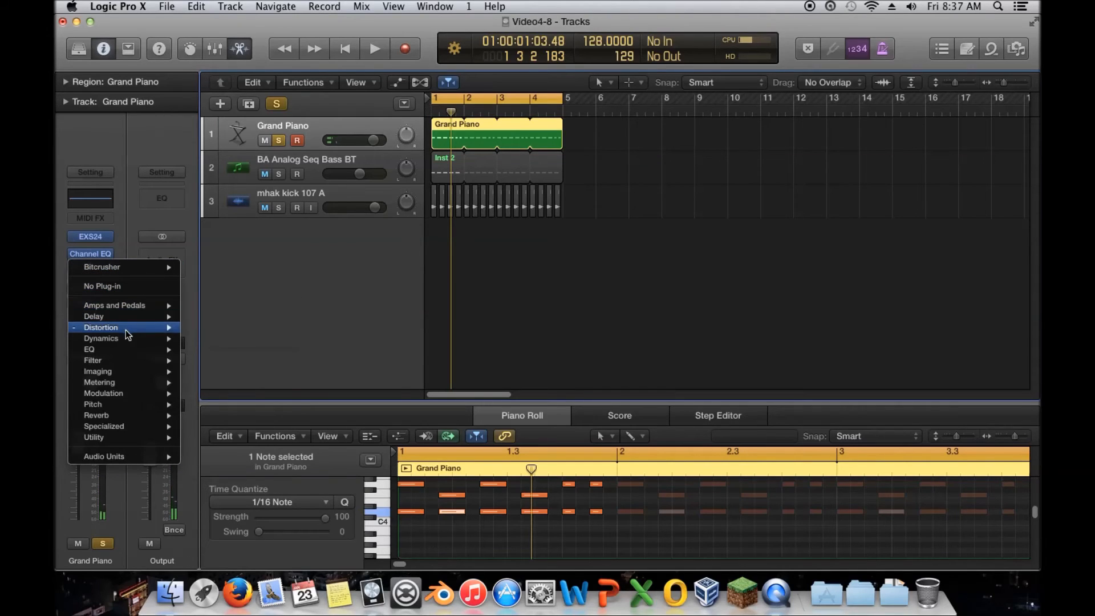
mouse_move(114, 327)
mouse_move(219, 338)
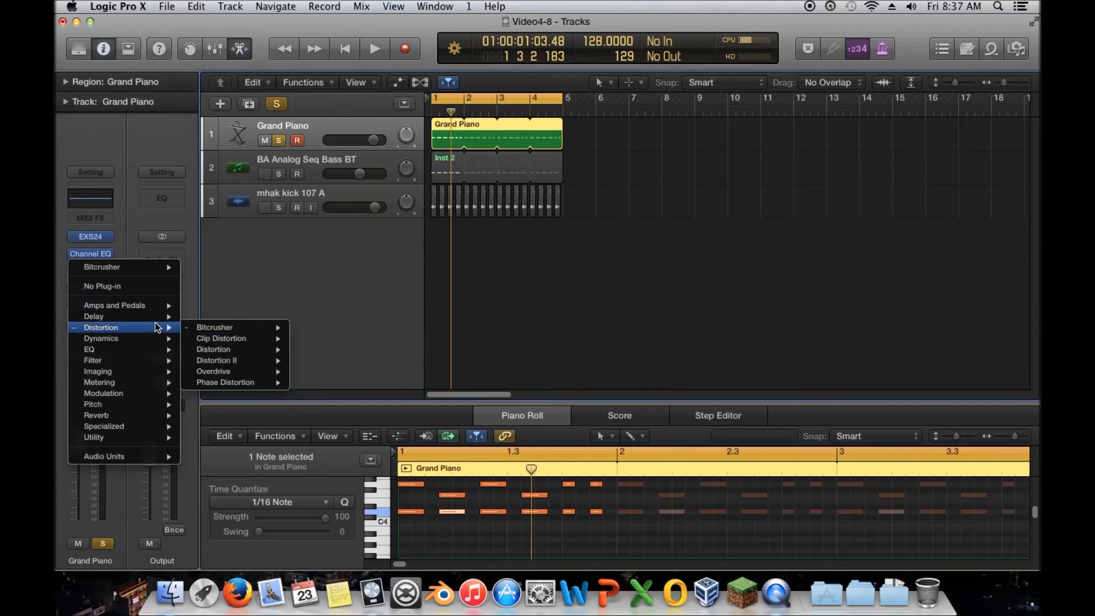
mouse_move(248, 352)
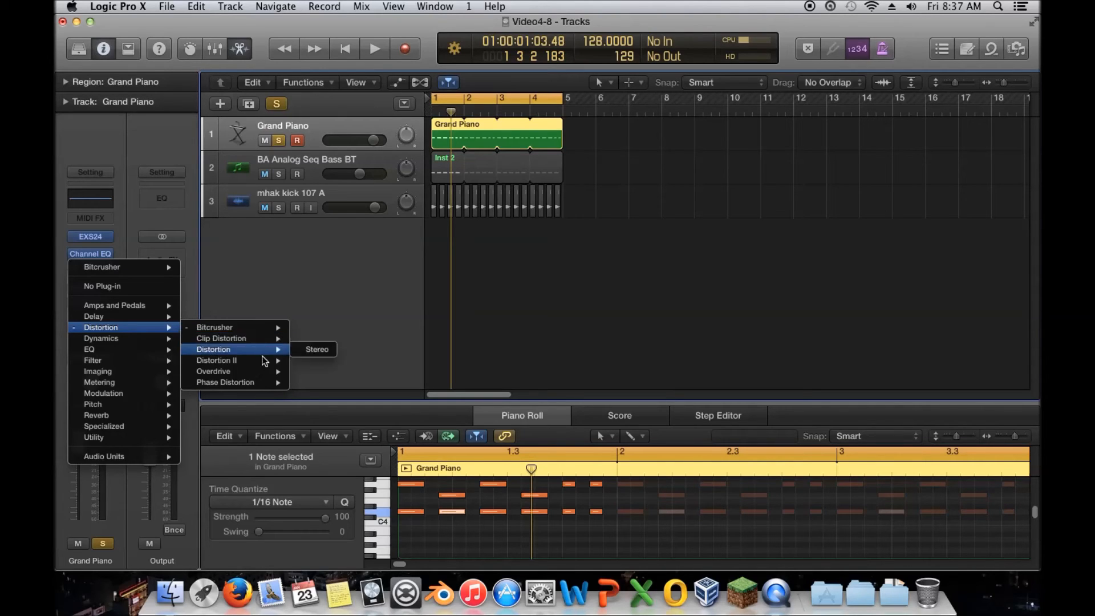
mouse_move(271, 328)
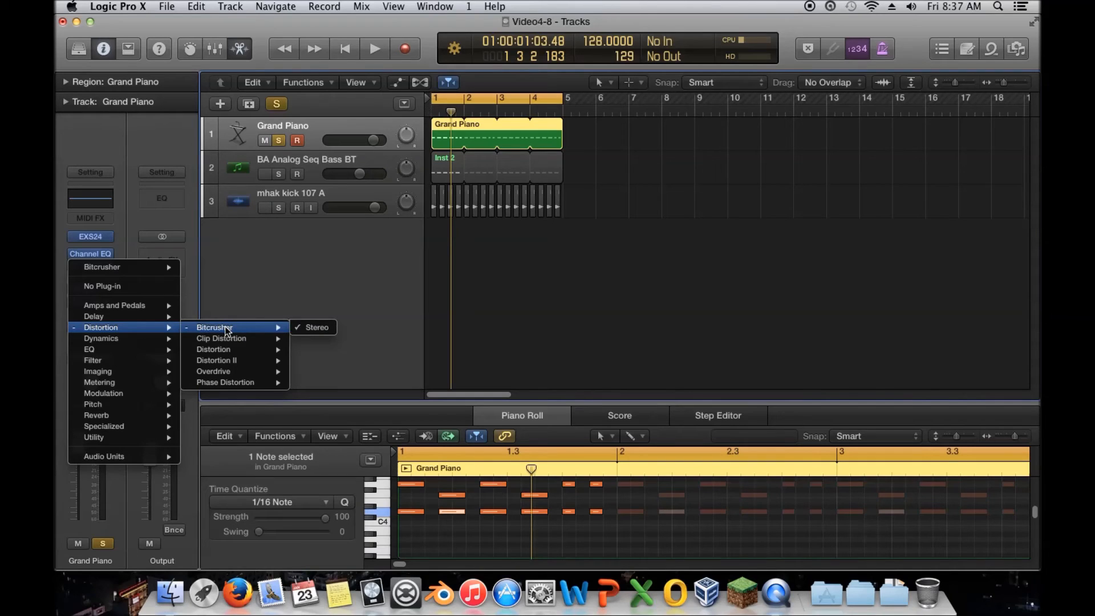
click(313, 327)
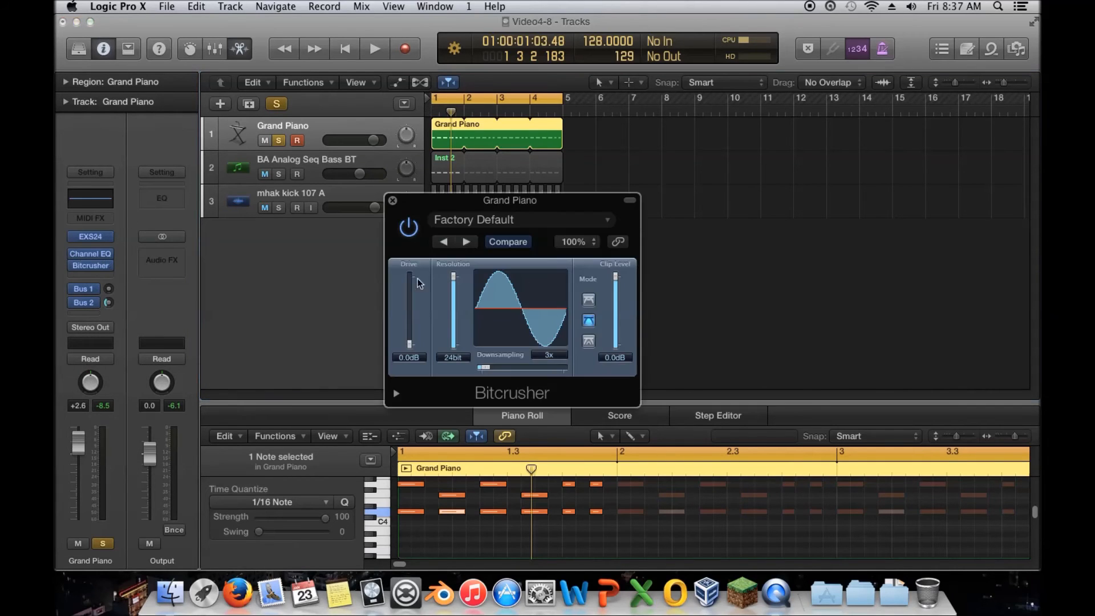
drag(410, 344, 415, 391)
click(394, 201)
Step: Replace the Bitcrusher insert with a stereo Distortion II plugin
click(106, 266)
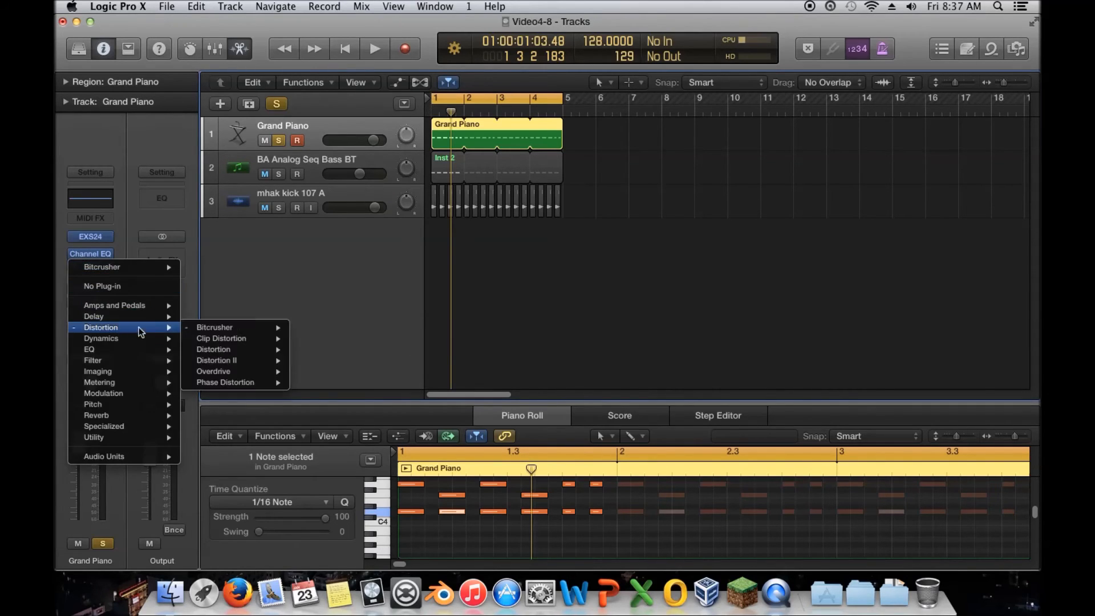
mouse_move(248, 379)
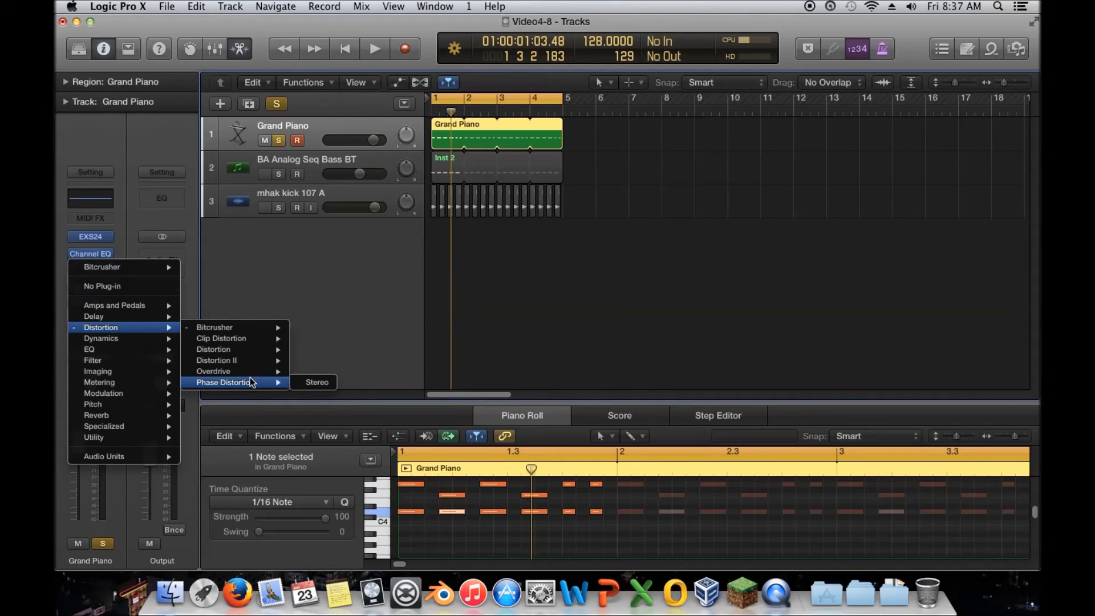
click(312, 363)
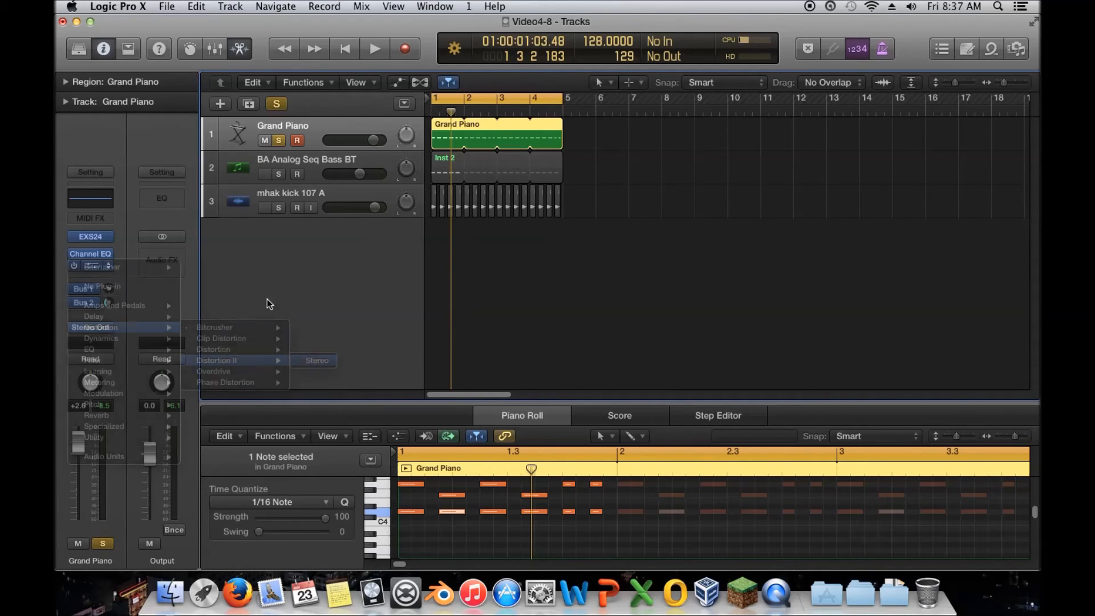
mouse_move(255, 207)
mouse_down()
mouse_move(255, 171)
mouse_move(254, 247)
mouse_move(254, 162)
mouse_move(253, 197)
mouse_up()
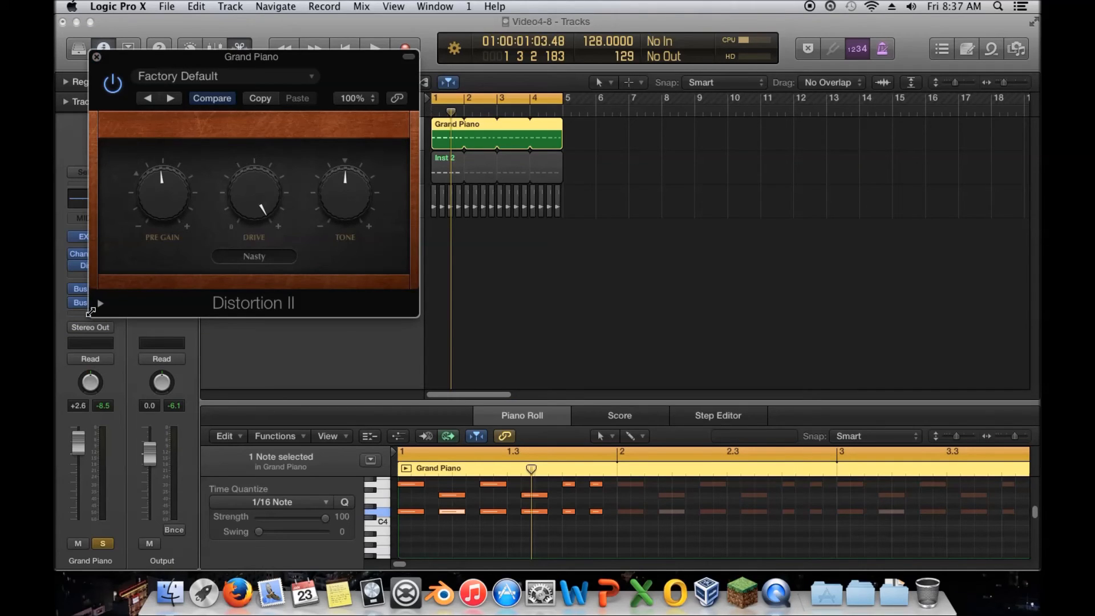
Step: Expand Distortion II's extra parameters, set Distortion Output Level to -1.0 dB, collapse them and close the plugin
click(101, 303)
drag(348, 325, 350, 327)
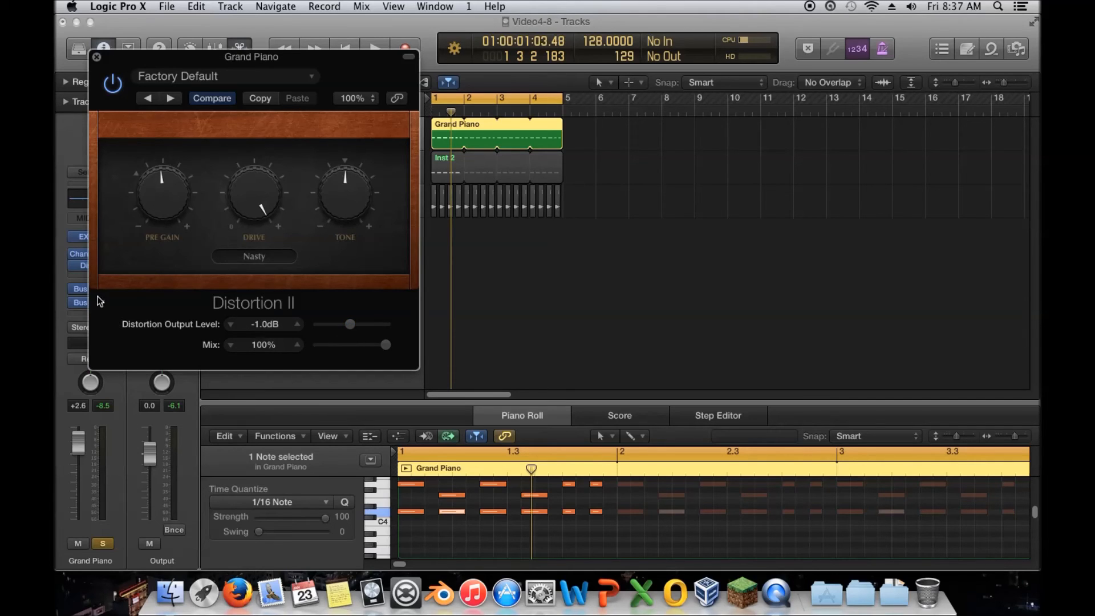
click(100, 301)
click(97, 57)
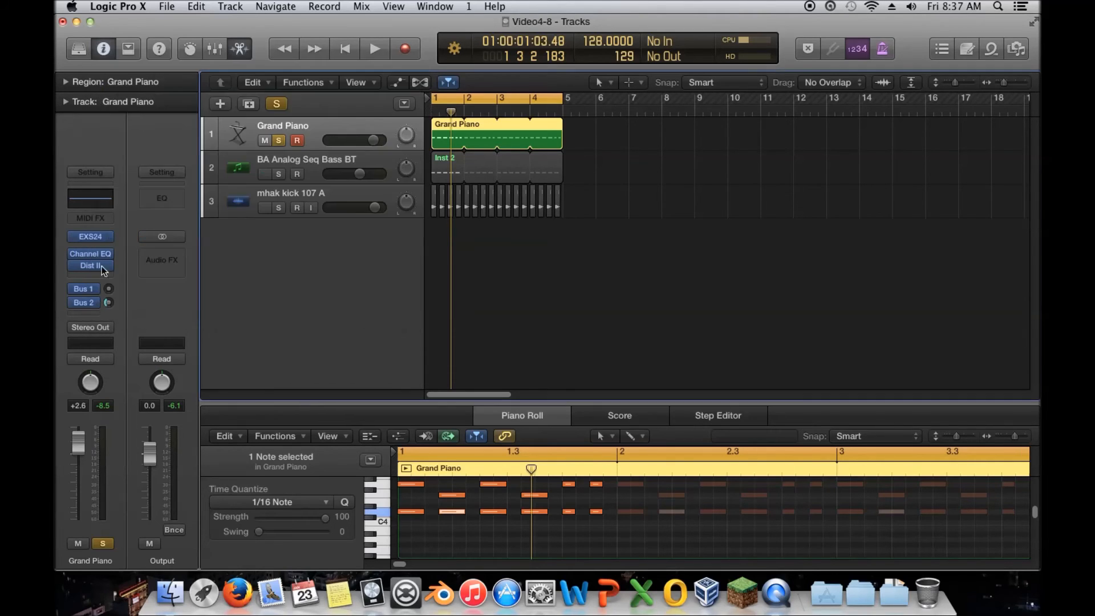
Step: Remove the Distortion II plugin from the Grand Piano's insert slot
click(105, 263)
click(96, 285)
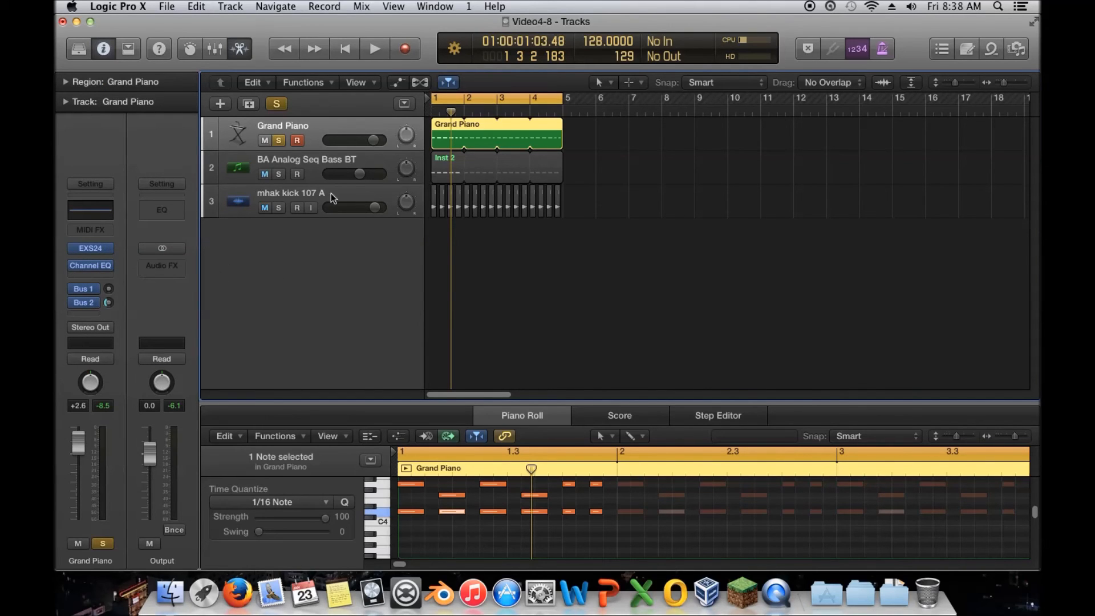
Step: Unsolo the Grand Piano track and move the playhead back to the project start
click(281, 140)
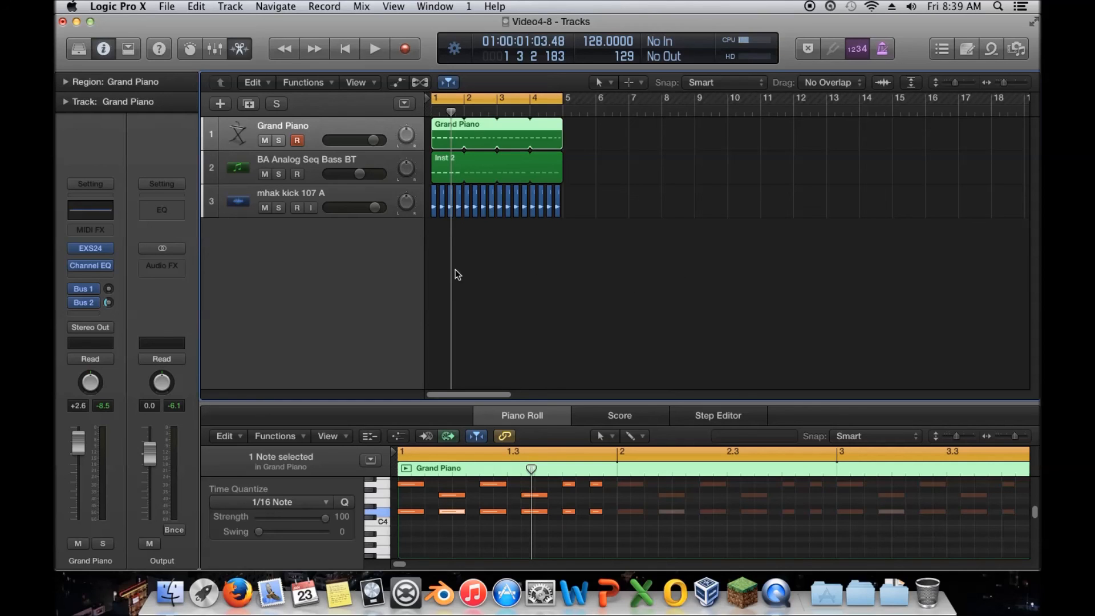
drag(450, 271, 430, 271)
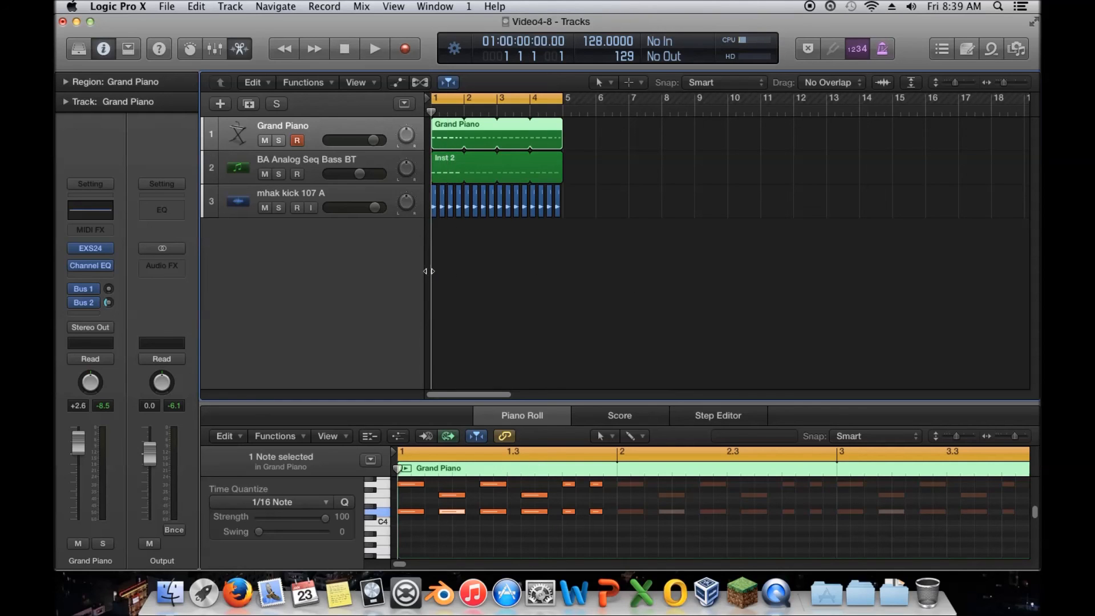